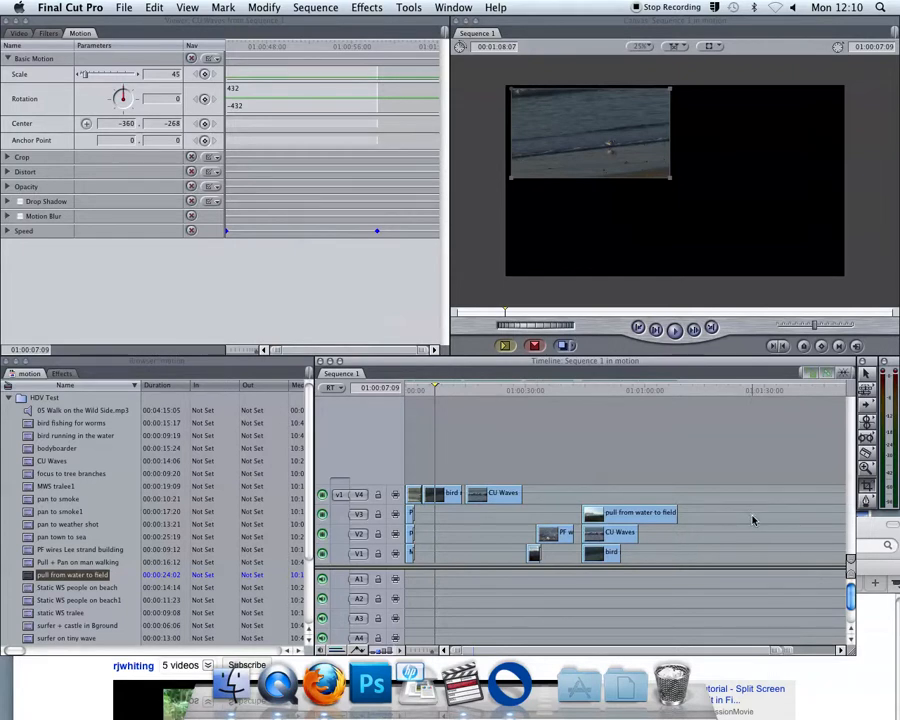
Step: Place the pan to smoke clip on track V4 at about 01:01:15, beyond the existing clips
click(477, 391)
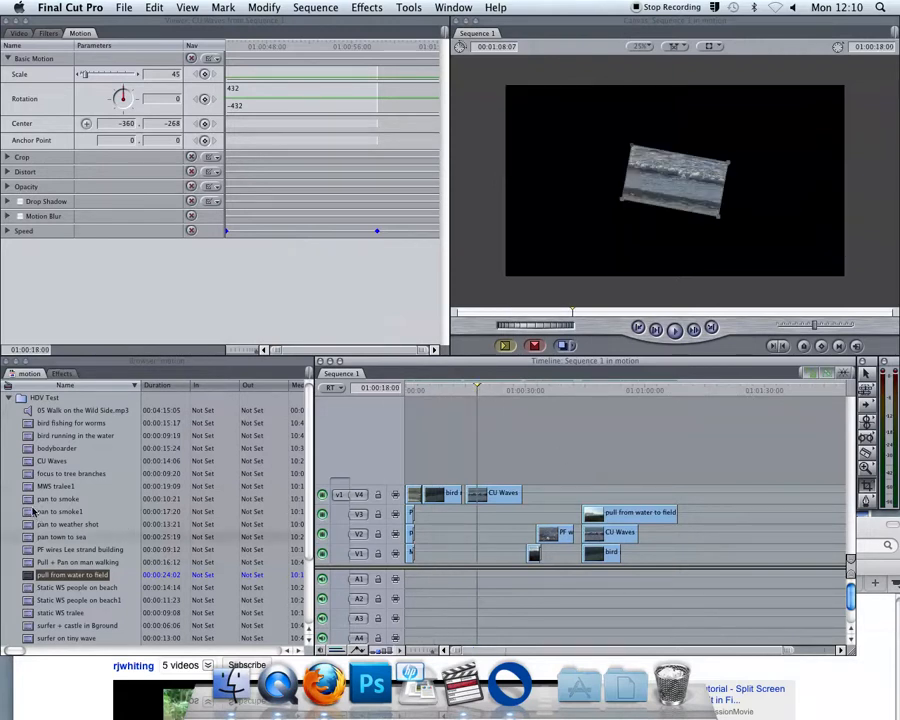
drag(58, 498, 725, 480)
mouse_move(712, 390)
mouse_down()
mouse_move(703, 389)
mouse_move(712, 392)
mouse_up()
Step: Open the pan to smoke clip's motion parameters and set its Scale to 50
click(714, 497)
double_click(714, 497)
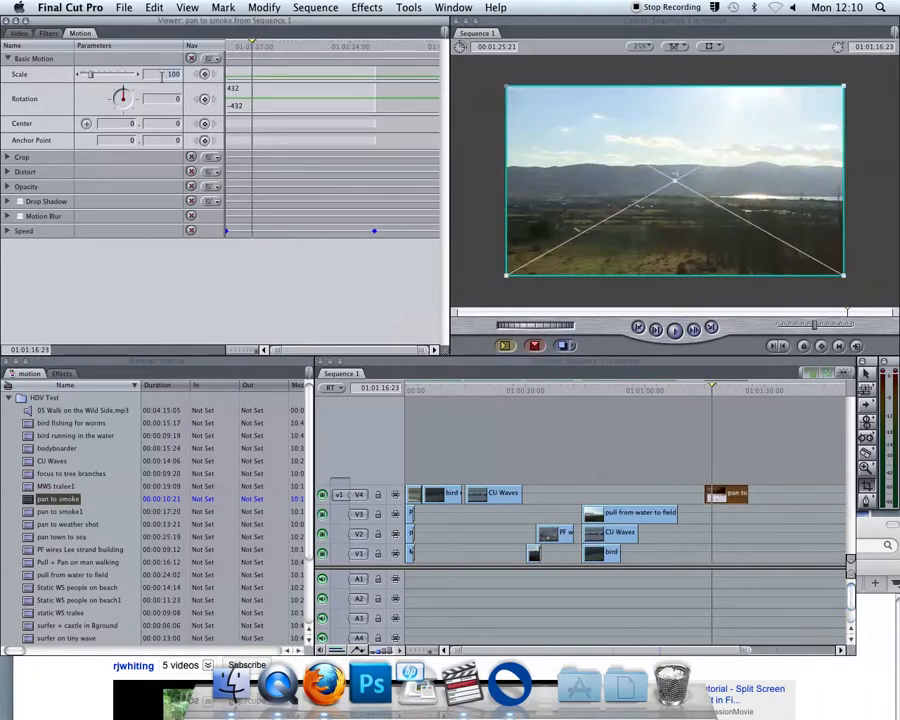
key(Return)
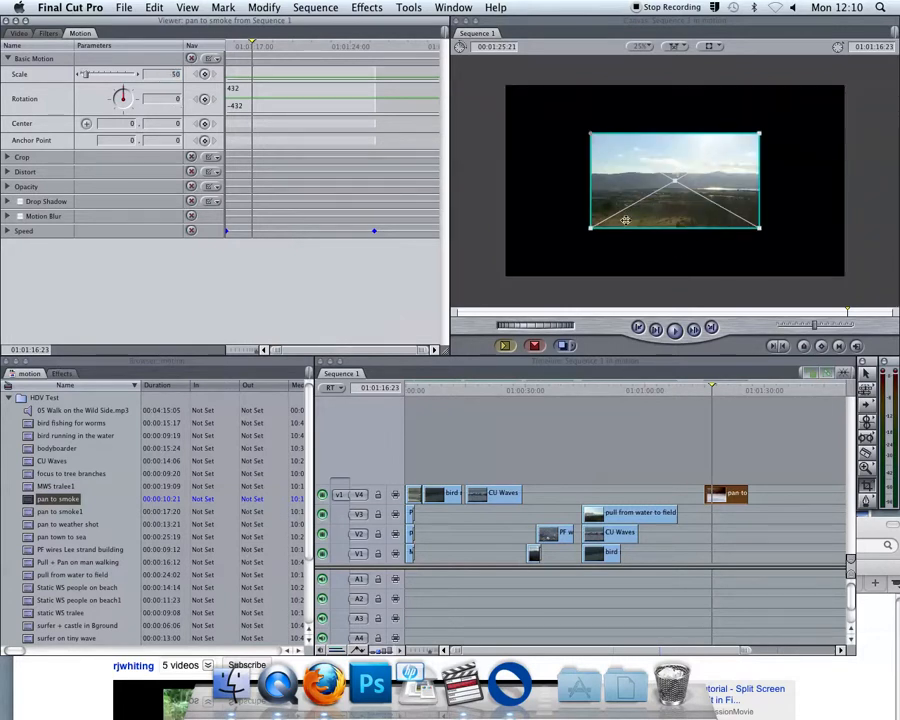
click(711, 390)
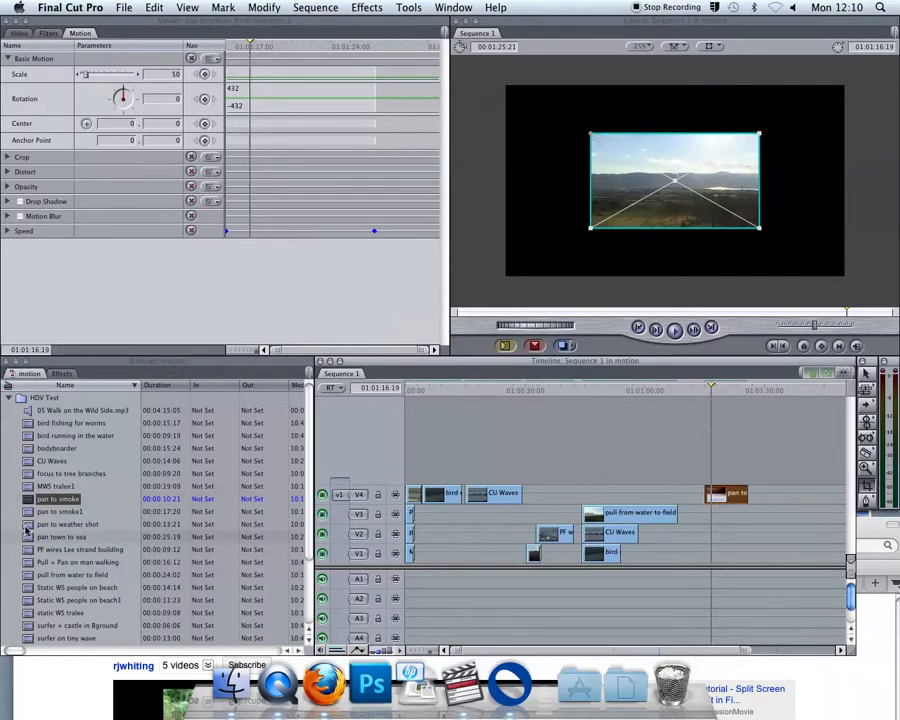
Step: Place the pan town to sea clip on track V4 after the pan to smoke clip
click(27, 525)
drag(40, 537, 744, 494)
click(587, 393)
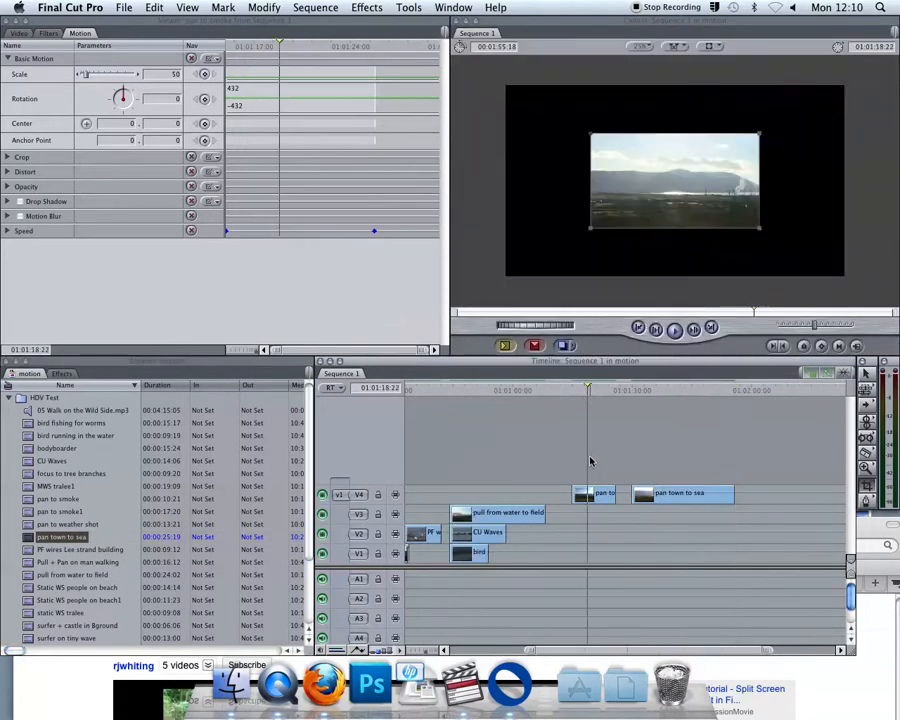
Step: Copy the pan to smoke clip and paste only its Basic Motion attributes onto the pan town to sea clip
click(590, 494)
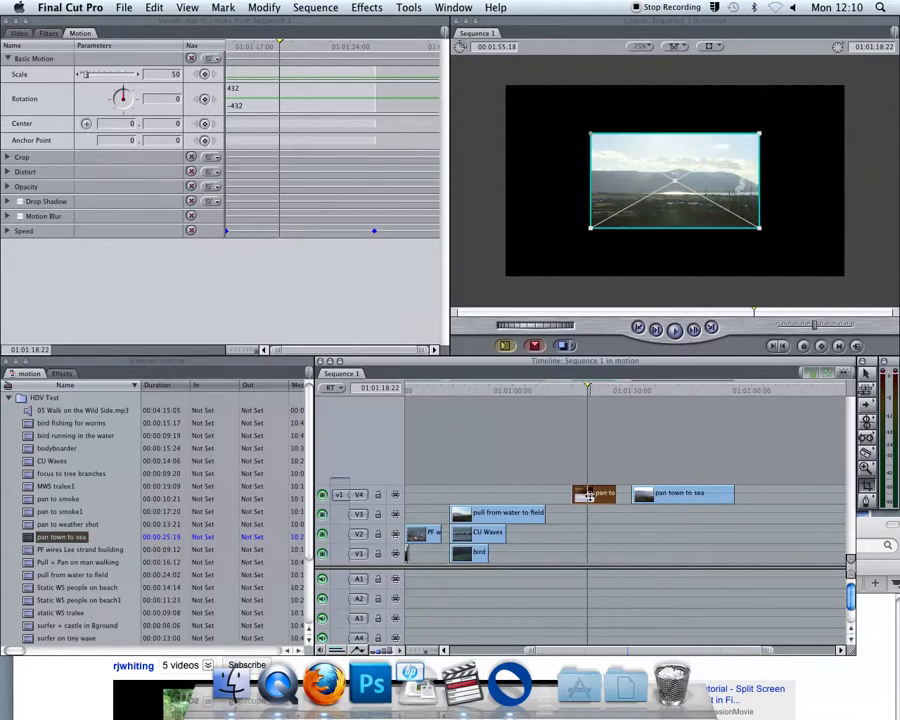
right_click(657, 500)
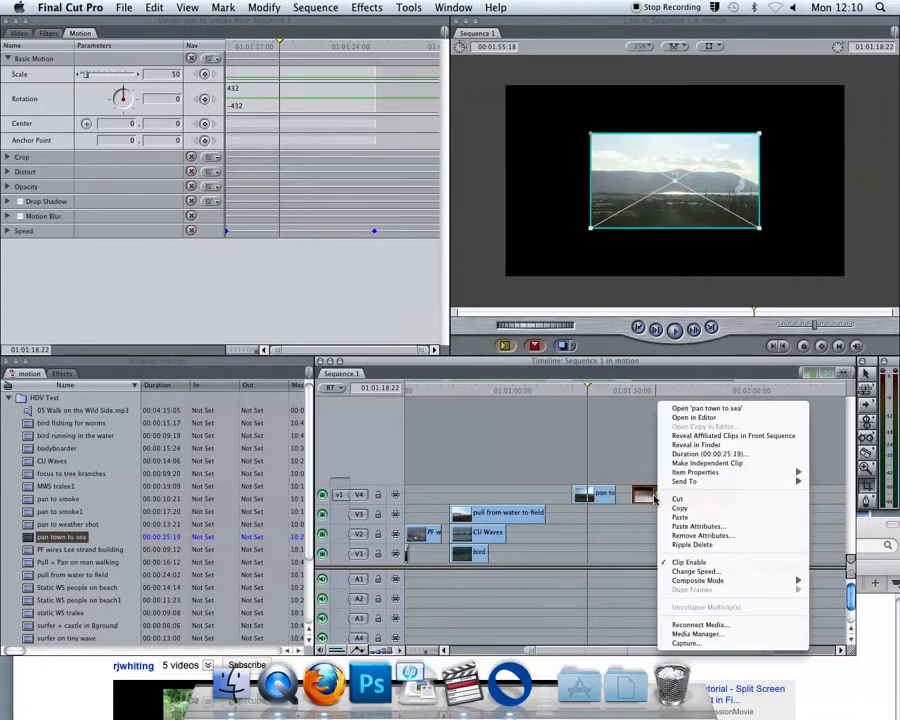
click(718, 528)
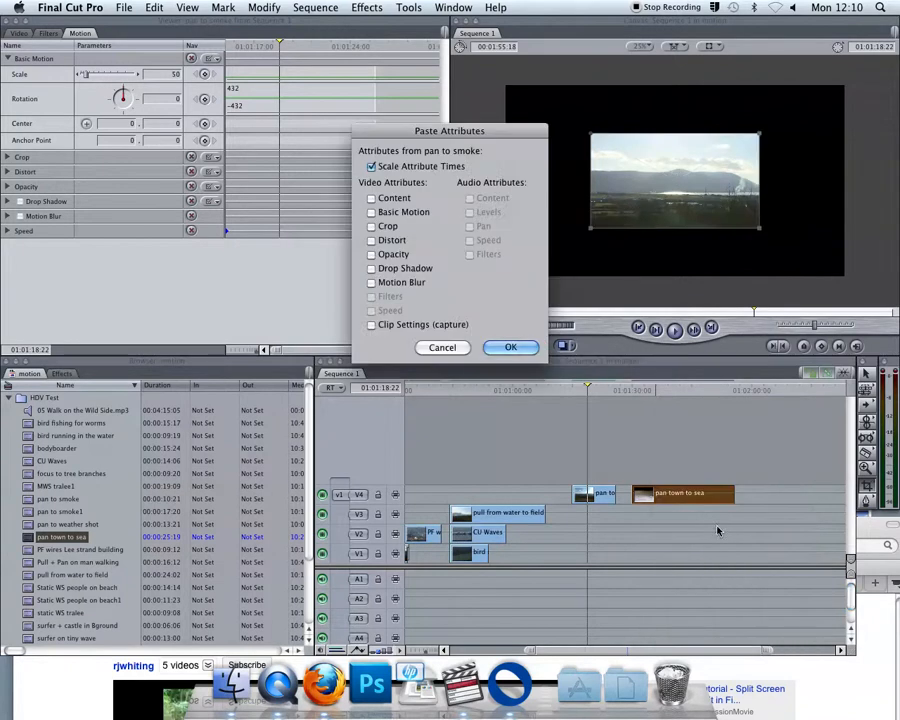
click(392, 215)
click(510, 348)
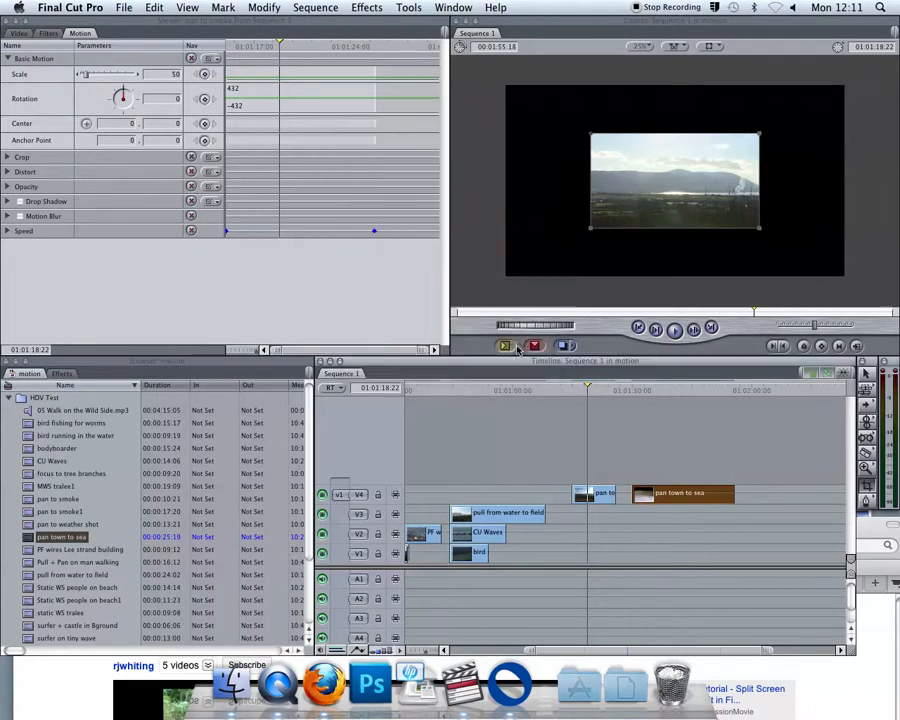
Step: Preview the pan town to sea clip, and undo its pasted attributes and its placement on V4
click(639, 391)
key(space)
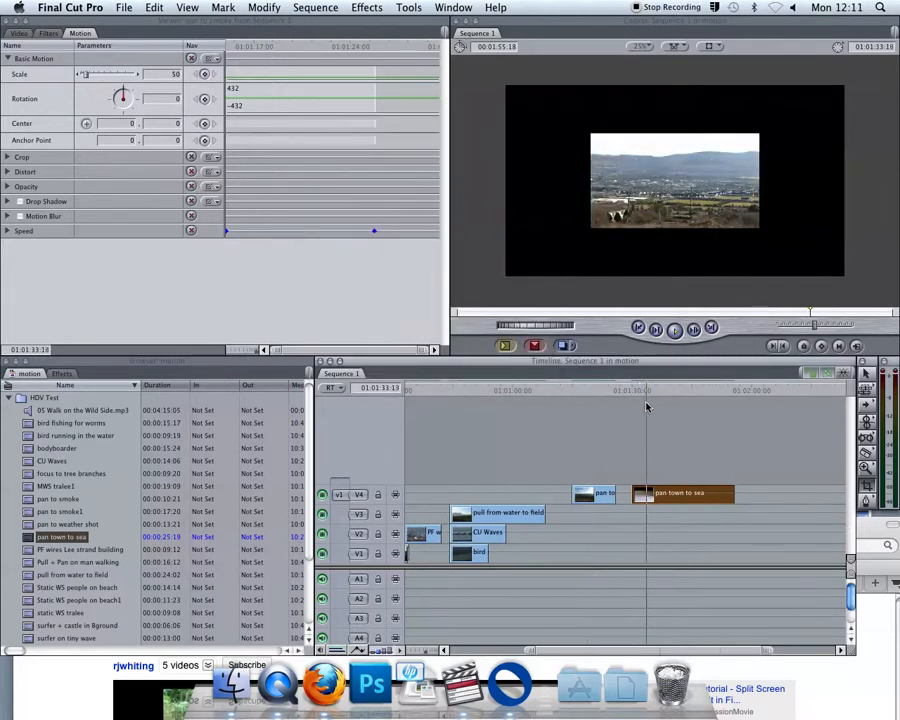
key(space)
key(space)
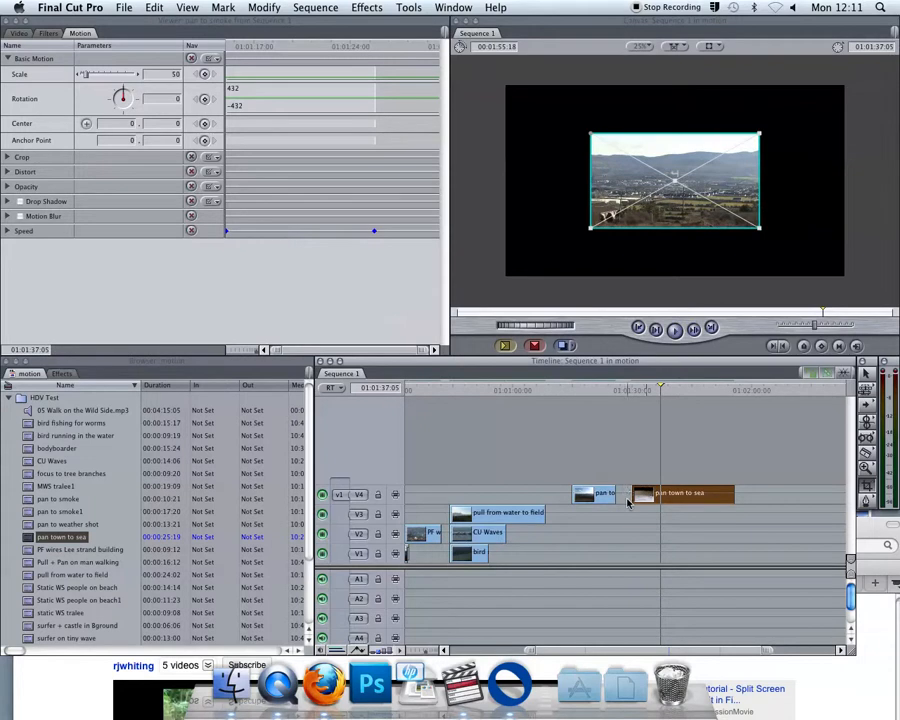
key(super+z)
key(super+z)
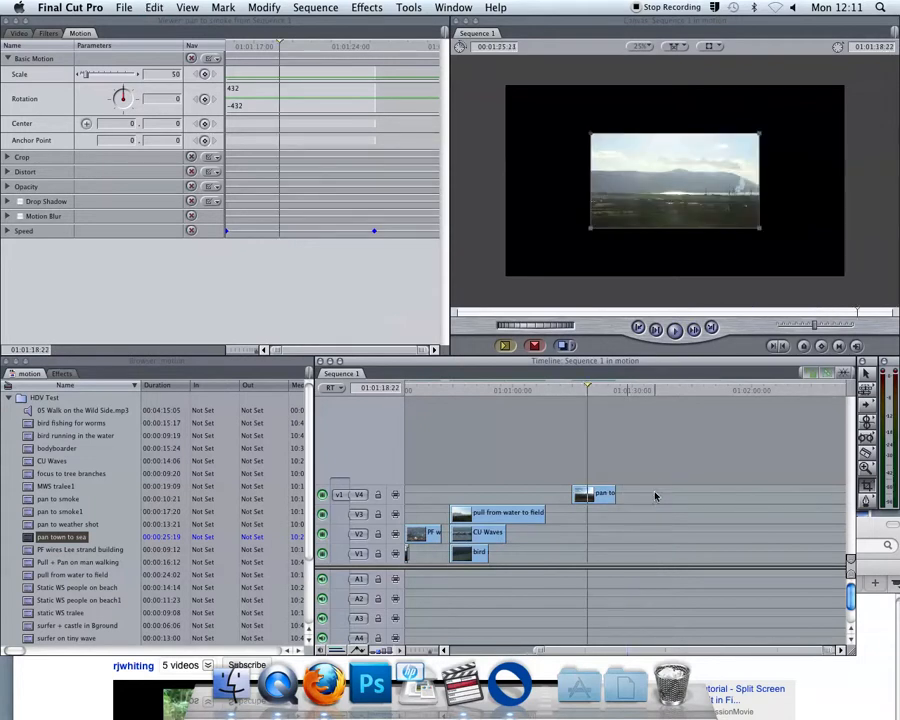
Step: Move the pan to smoke picture into the frame's upper-left corner, about -354, -256, and add a Center keyframe at 01:01:15:22
click(582, 392)
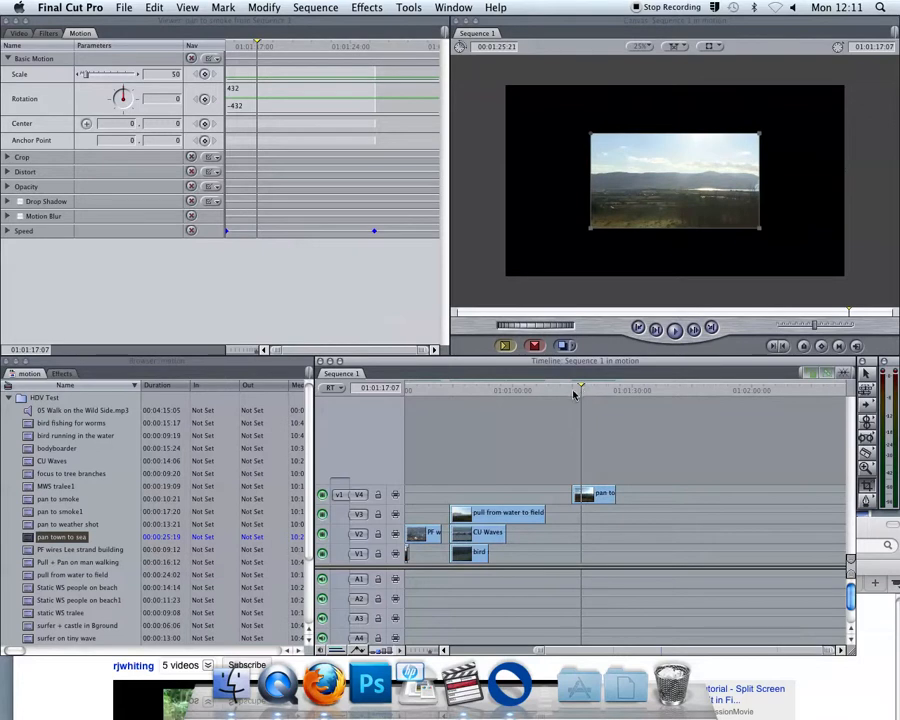
double_click(590, 493)
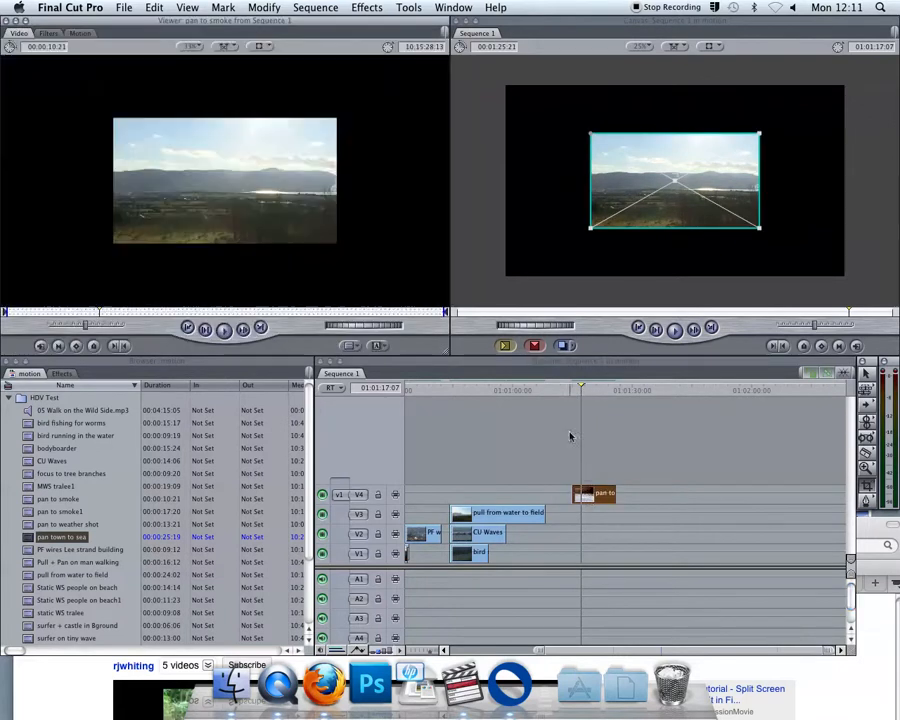
drag(582, 391, 573, 394)
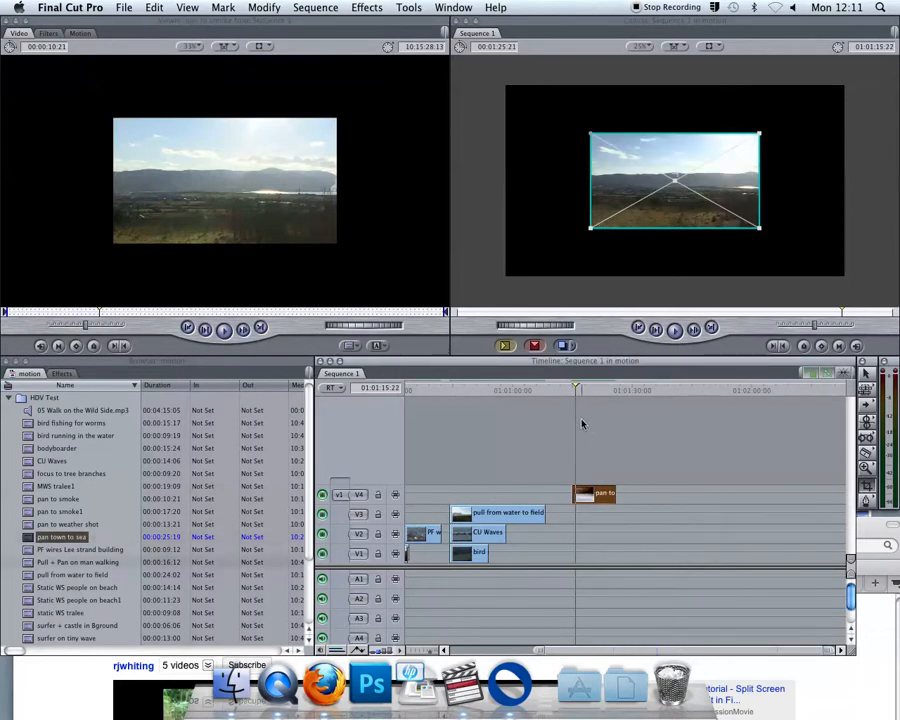
drag(604, 203, 521, 158)
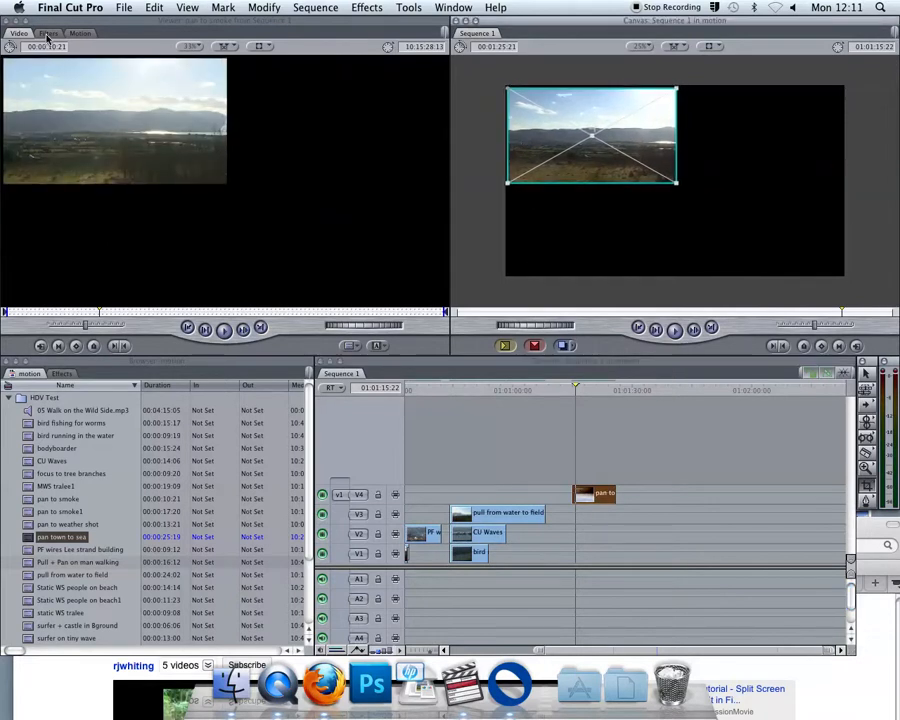
click(79, 33)
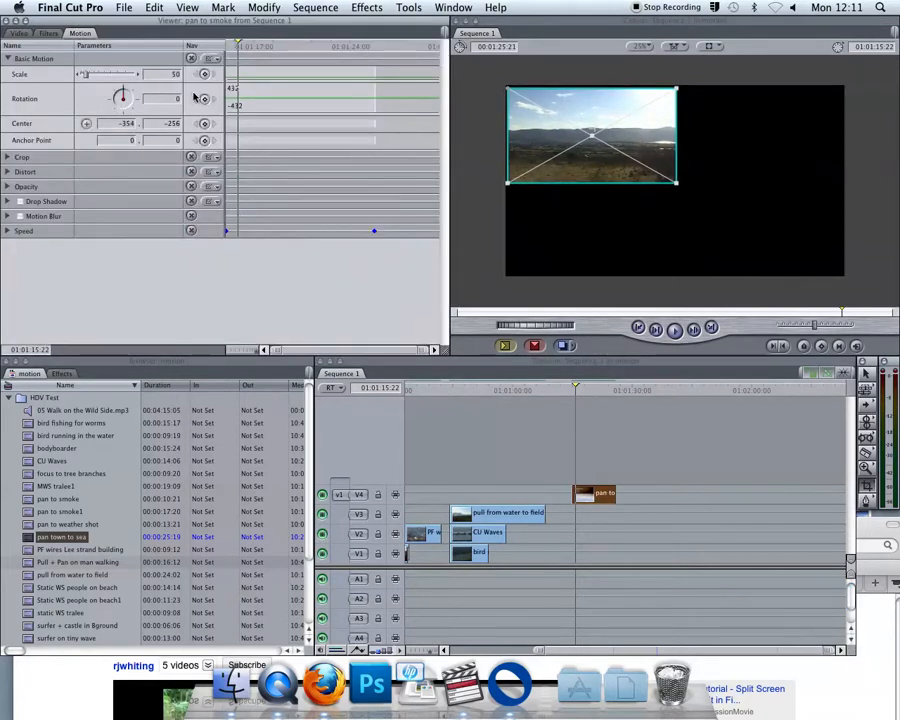
click(205, 124)
Step: At 01:01:16:12, move the pan to smoke picture to the frame's lower-right corner, about 306, 216, creating a second Center keyframe
key(Right)
key(Right)
key(Right)
key(Right)
key(Right)
key(Right)
key(Right)
key(Right)
key(Right)
key(Right)
key(Right)
key(Right)
key(Right)
key(Right)
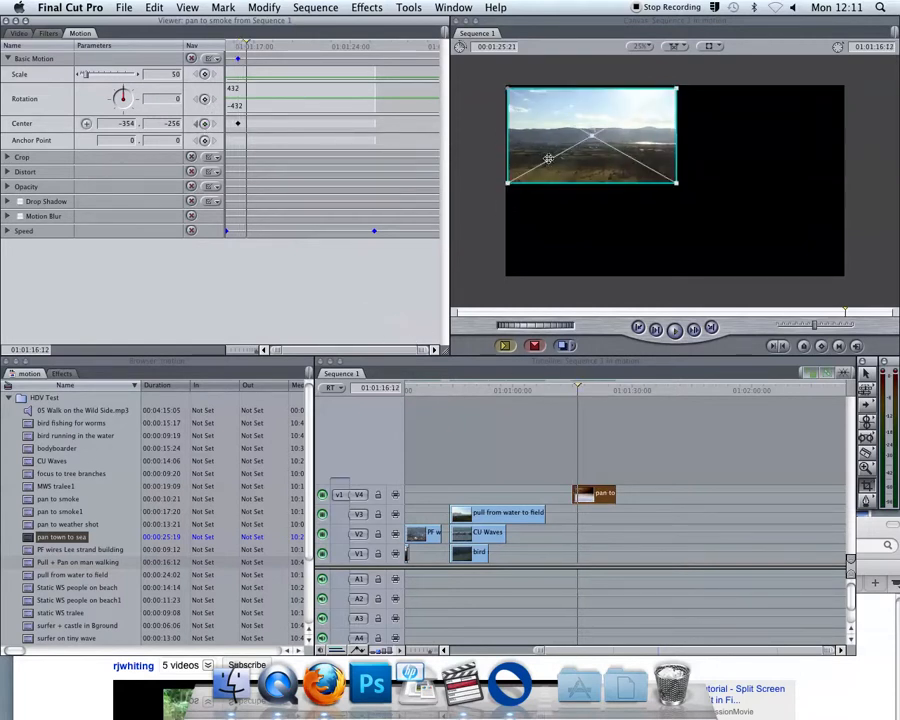
drag(523, 131, 678, 261)
Step: Play and scrub through the start of the pan to smoke clip to check its diagonal movement
drag(577, 390, 571, 393)
key(space)
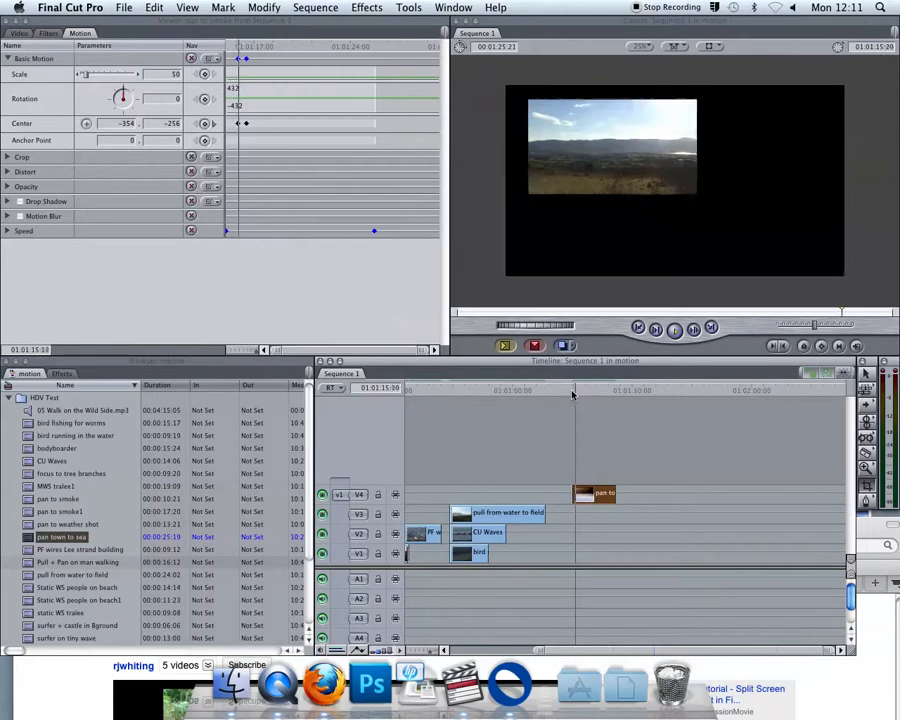
key(space)
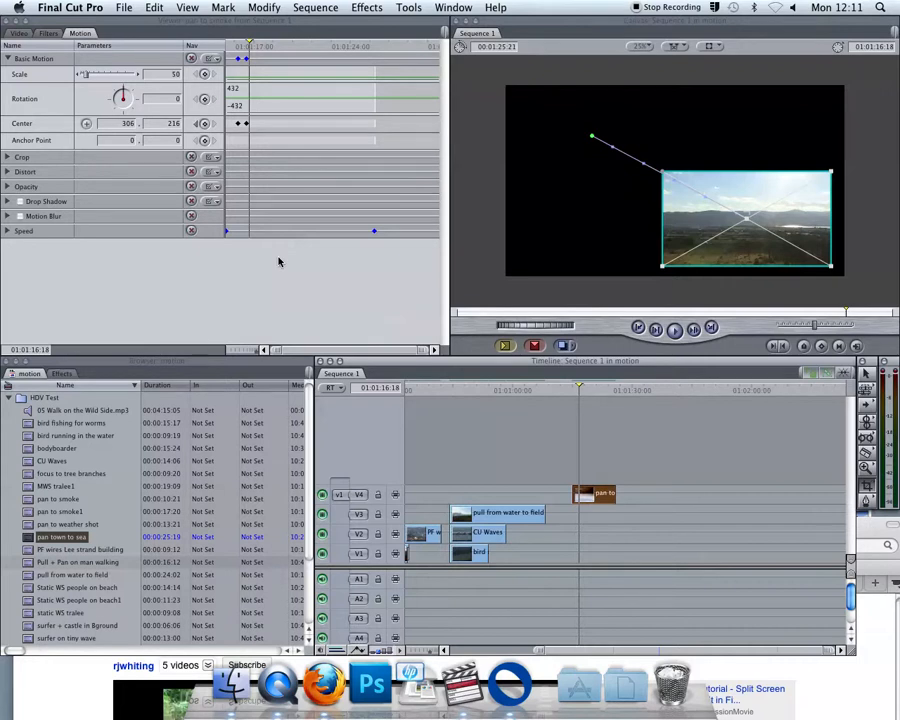
click(575, 390)
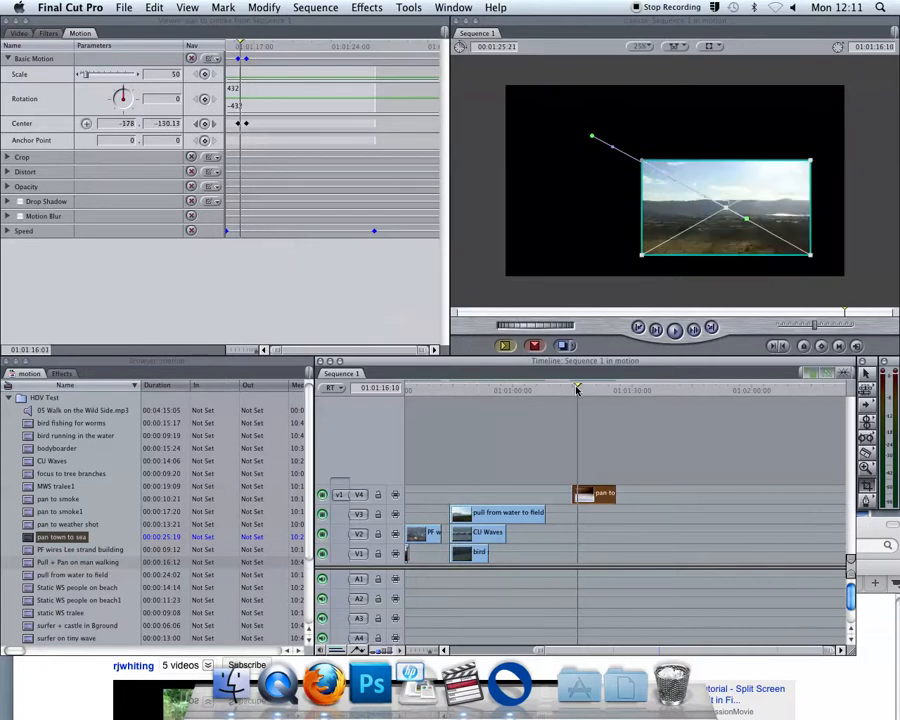
drag(573, 390, 576, 392)
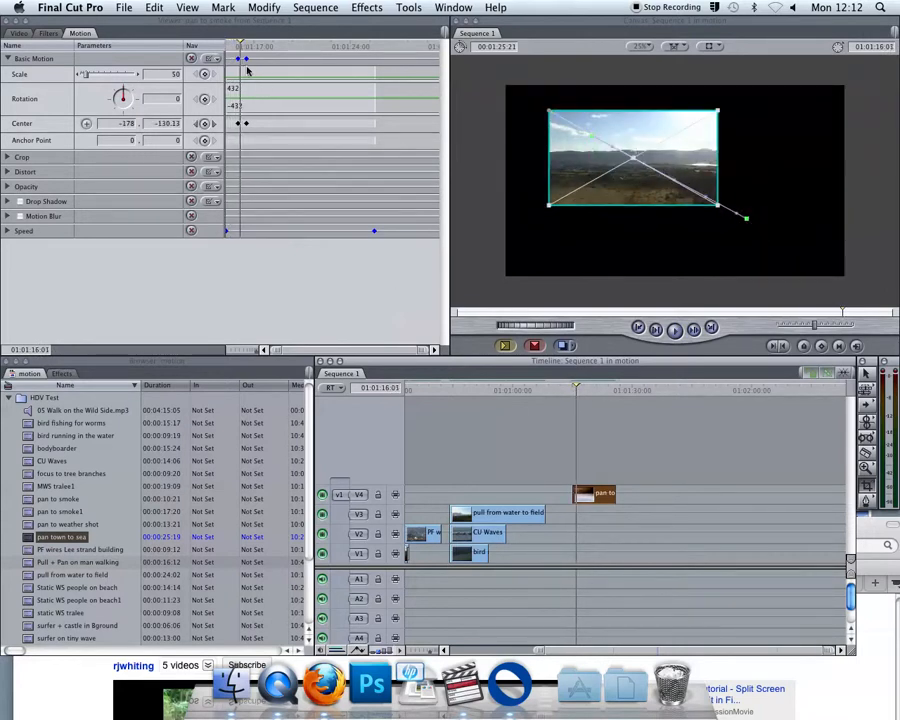
Step: Shift the second Center keyframe about four seconds further along to slow the movement, and play back the clip
drag(246, 123, 302, 133)
drag(578, 391, 574, 391)
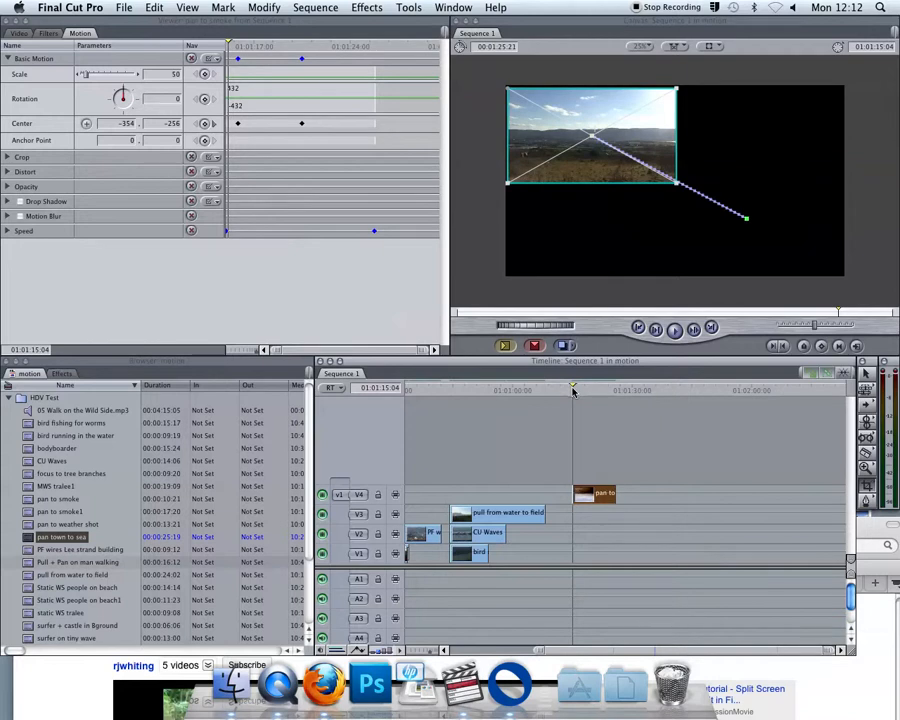
key(space)
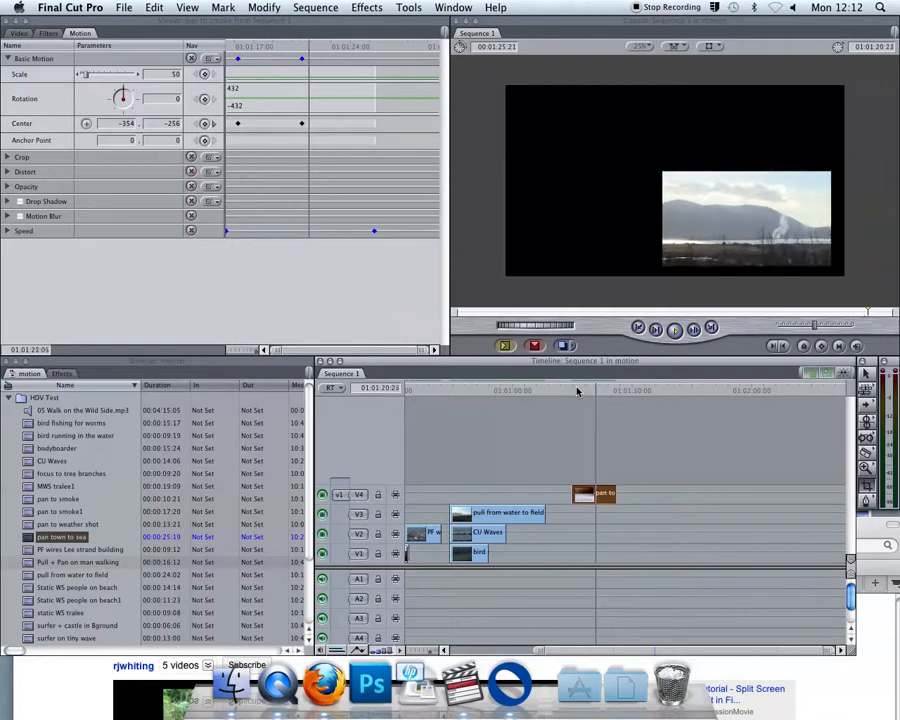
key(space)
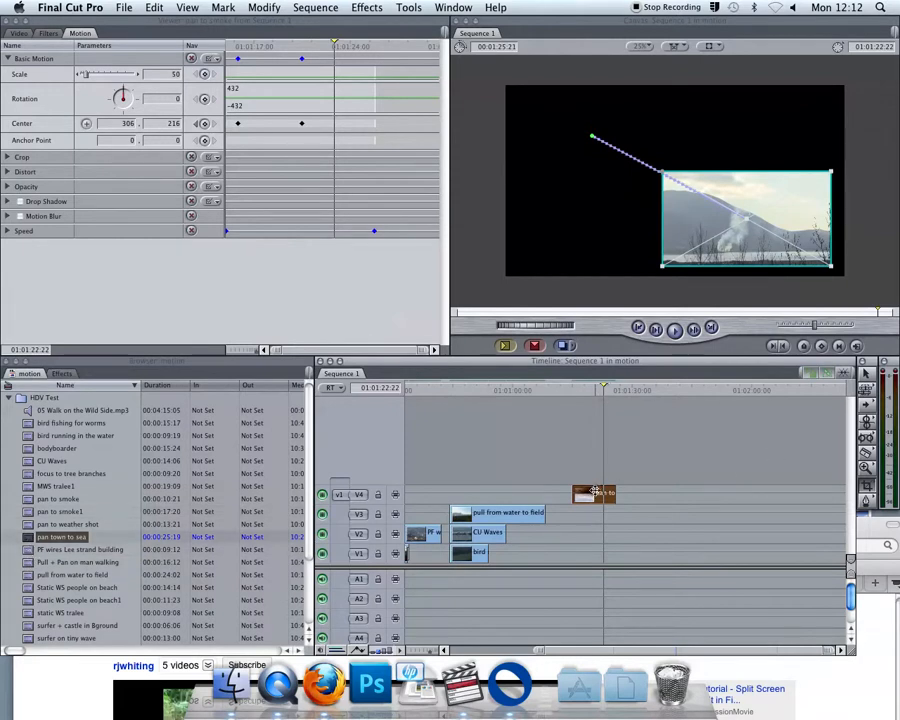
Step: Look through the project's source clips, previewing bodyboarder, Static WS people on beach, static WS tralee and xws st johns
click(19, 33)
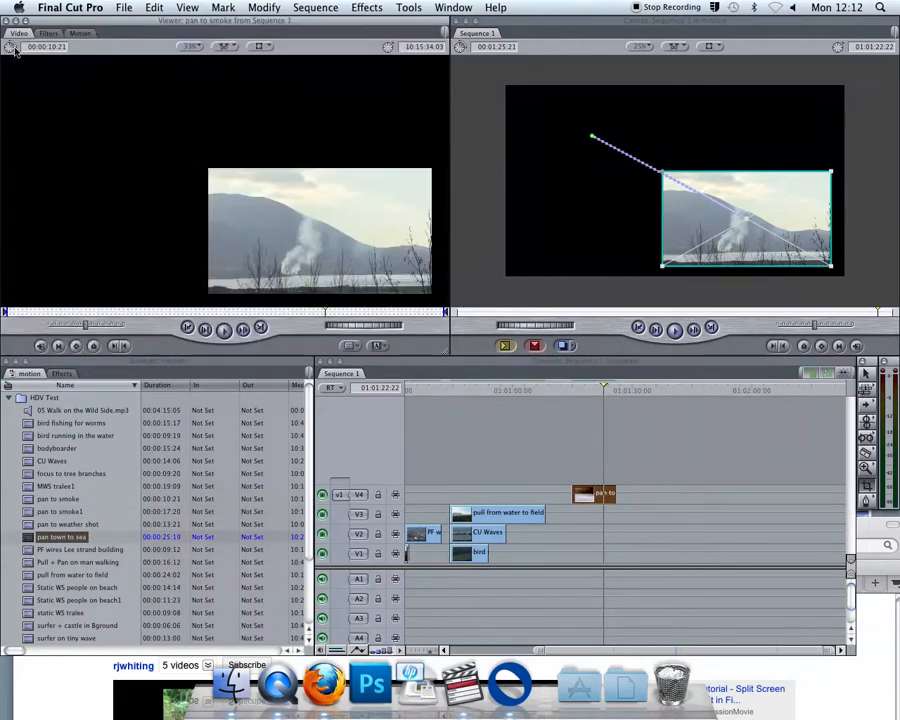
double_click(29, 449)
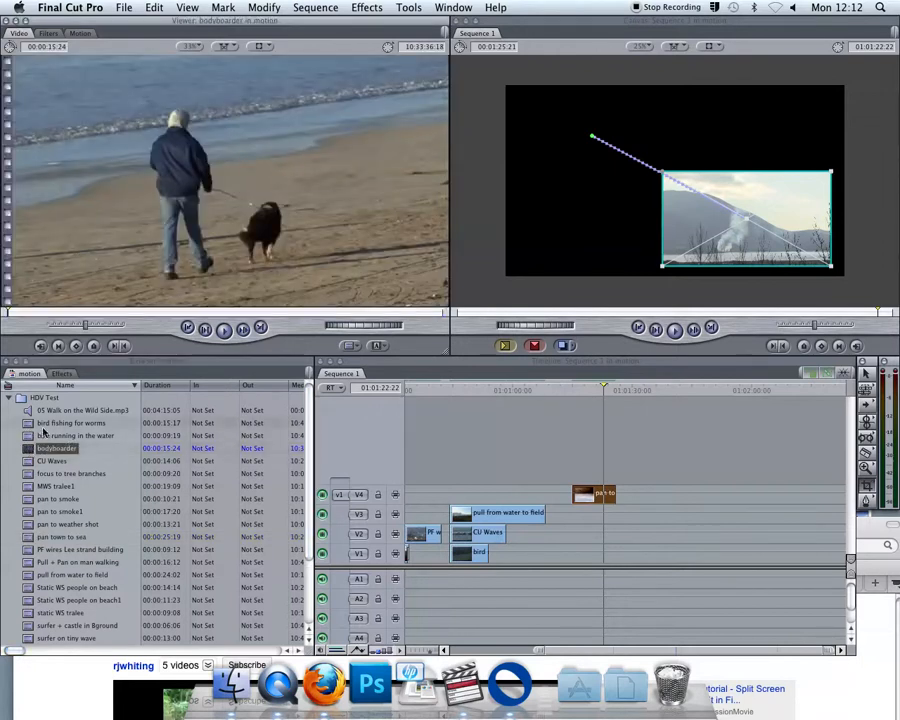
double_click(29, 587)
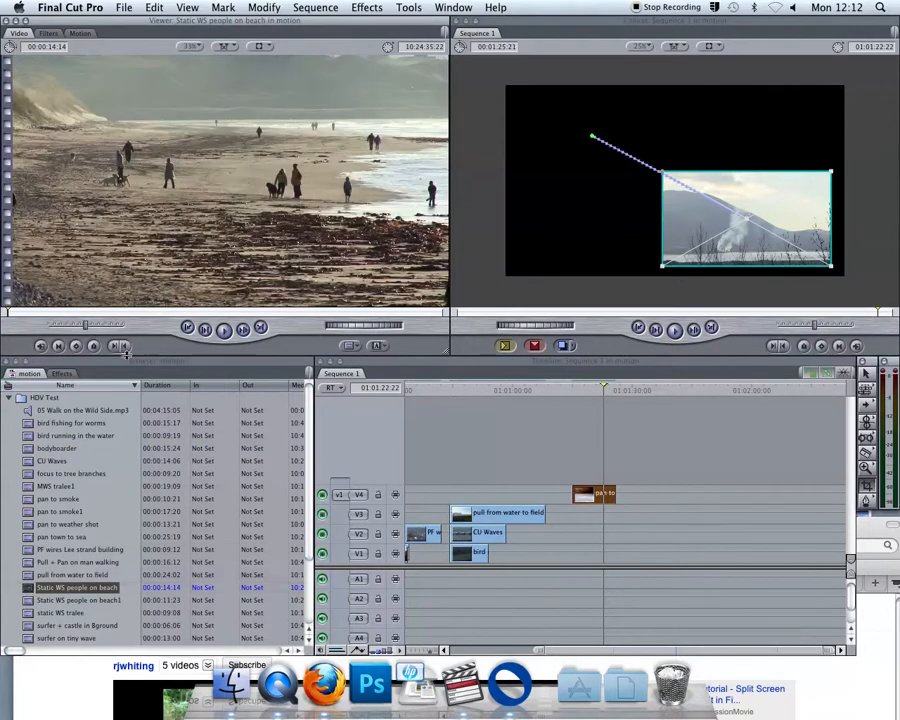
scroll(60, 520, down, 3)
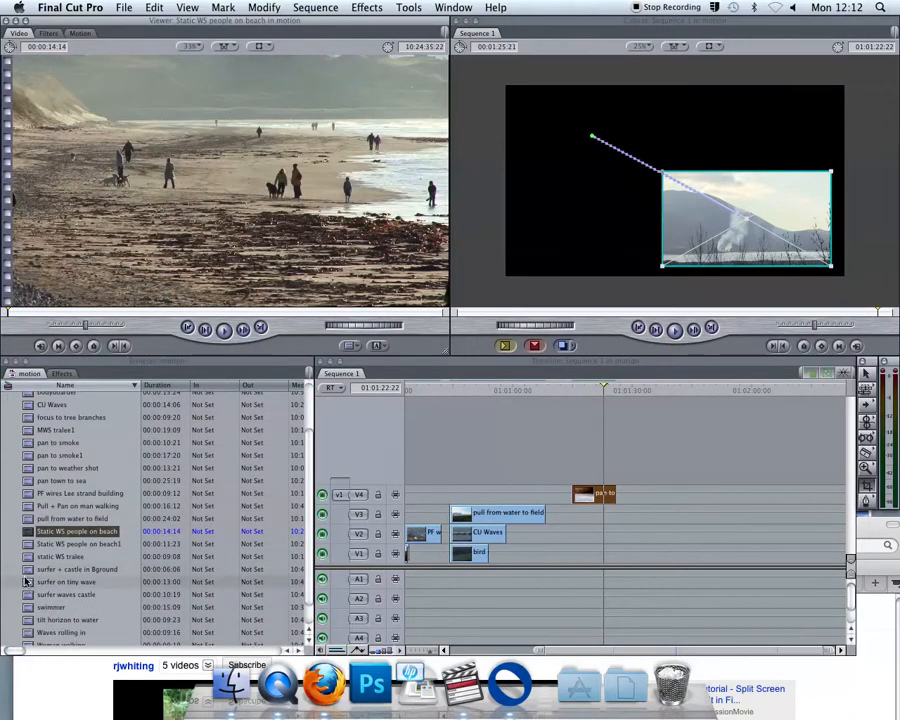
scroll(29, 600, down, 2)
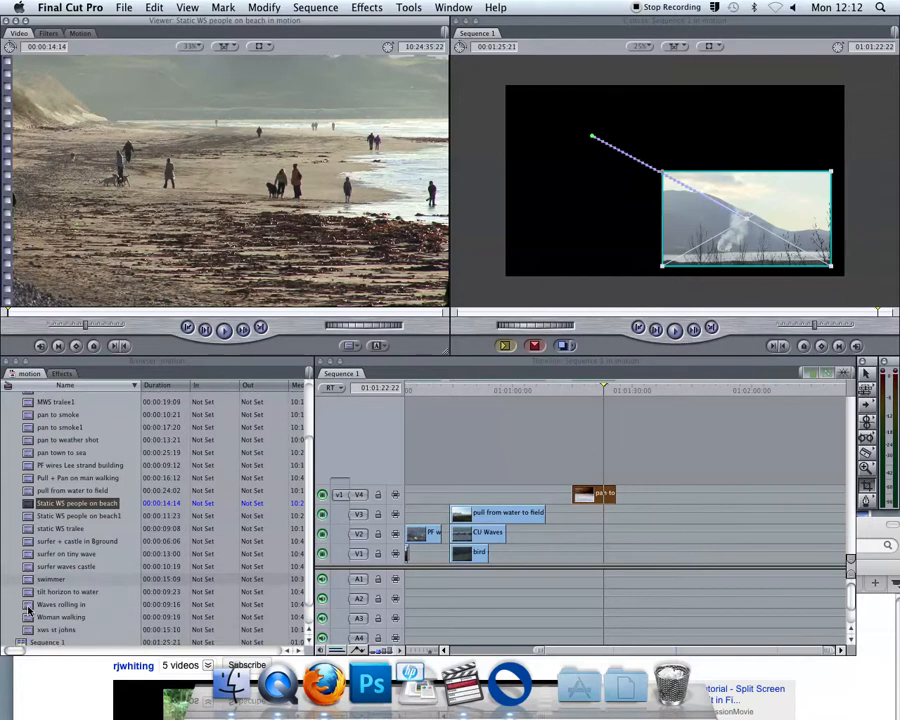
scroll(29, 610, up, 2)
click(29, 604)
drag(28, 606, 100, 596)
mouse_move(40, 566)
mouse_down()
mouse_move(476, 548)
mouse_move(655, 497)
mouse_move(190, 554)
mouse_move(52, 556)
mouse_up()
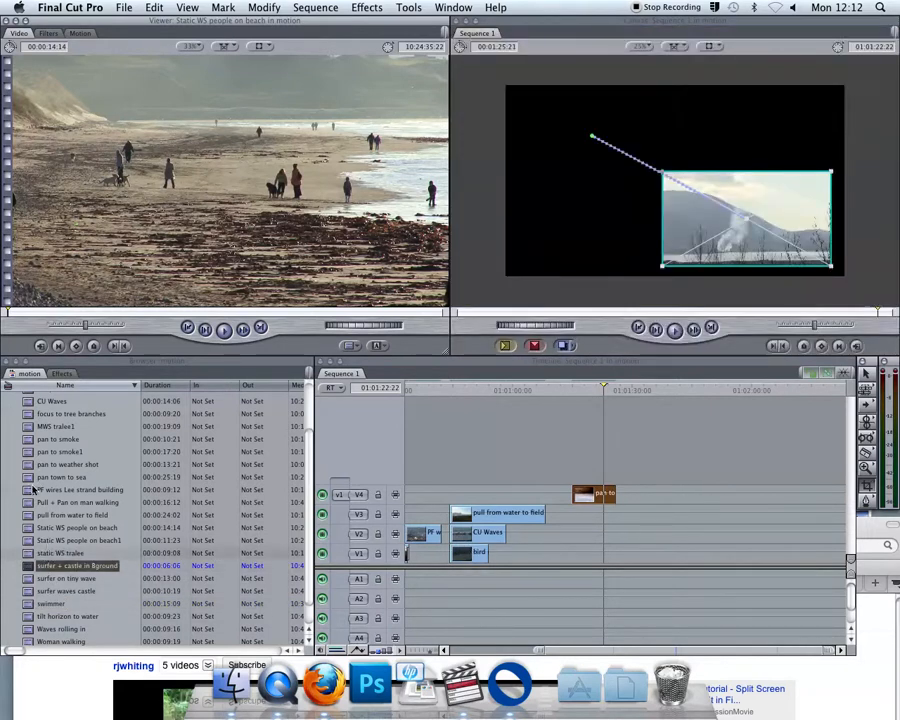
drag(35, 489, 36, 534)
drag(31, 428, 60, 480)
drag(60, 423, 195, 506)
drag(28, 476, 96, 530)
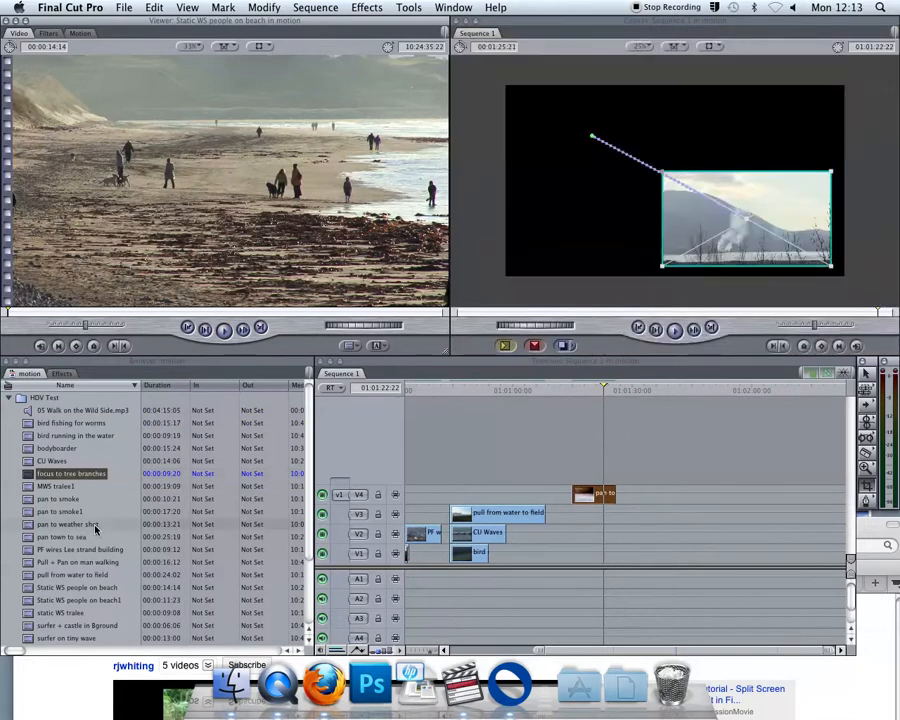
scroll(96, 530, down, 3)
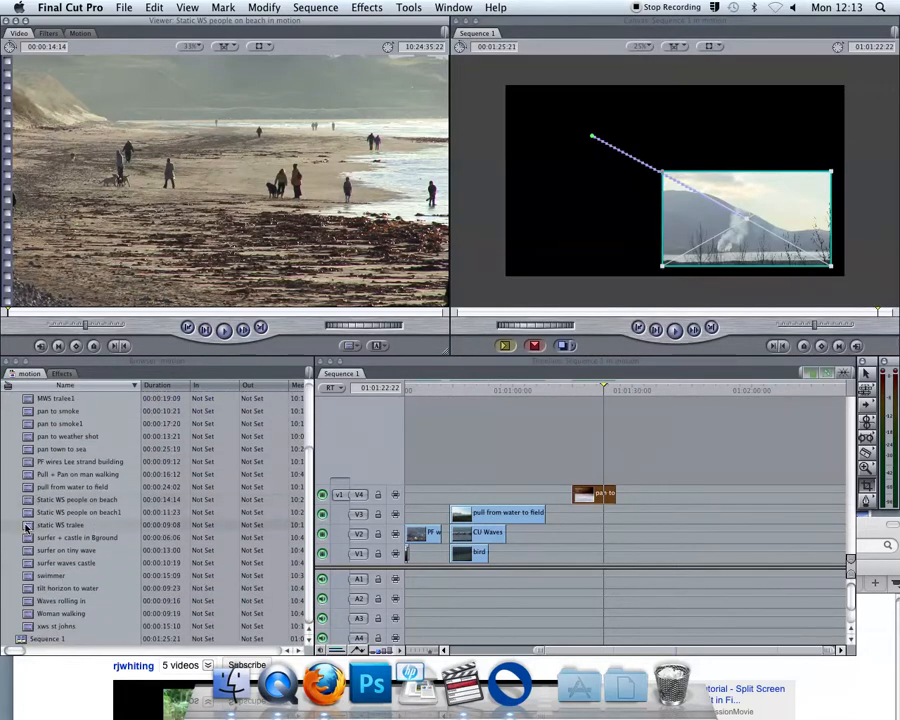
double_click(28, 526)
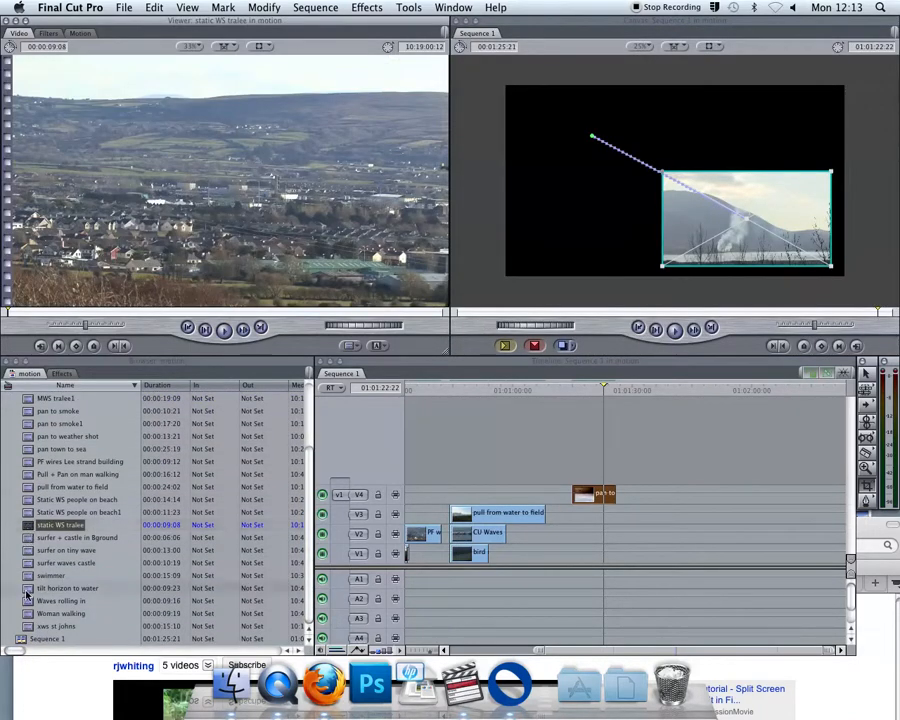
double_click(27, 626)
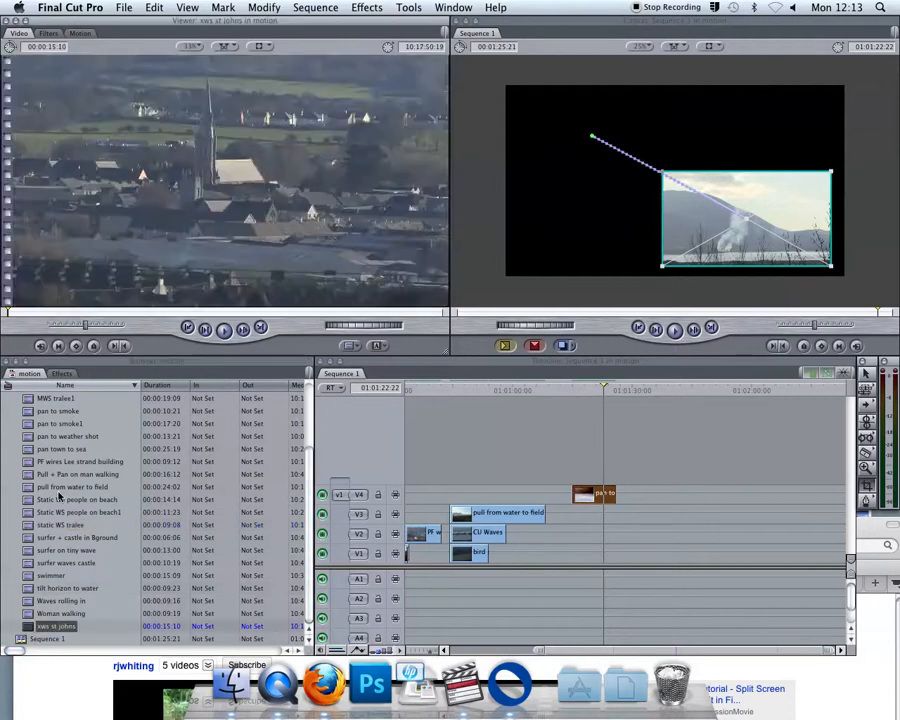
Step: Place the xws st johns clip on V4 after pan to smoke, copy the pan to smoke clip, and park the playhead at 01:01:33:17
drag(72, 140, 652, 493)
click(586, 496)
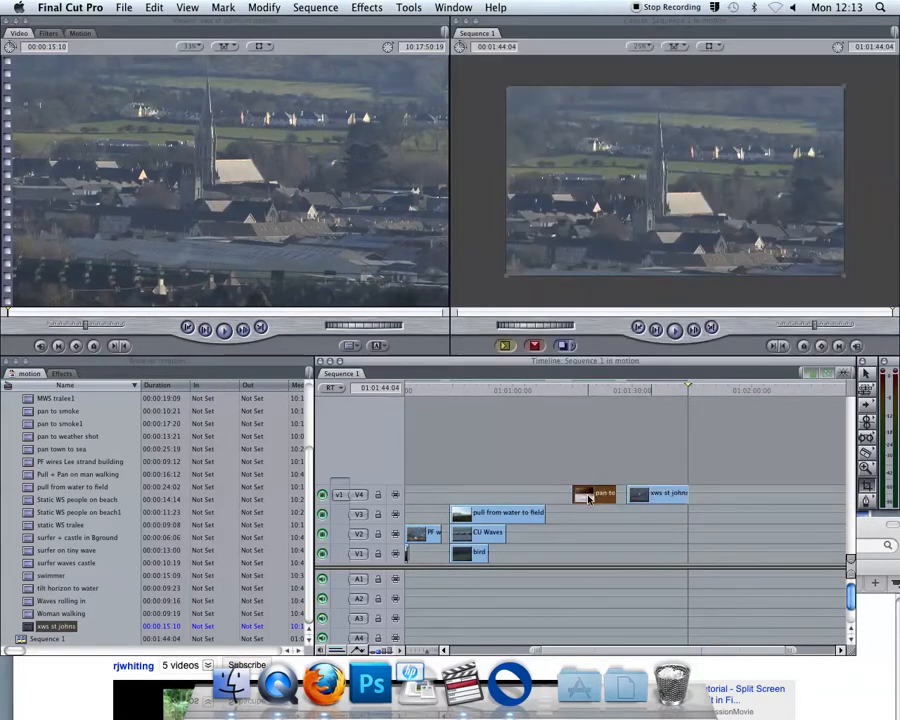
click(647, 390)
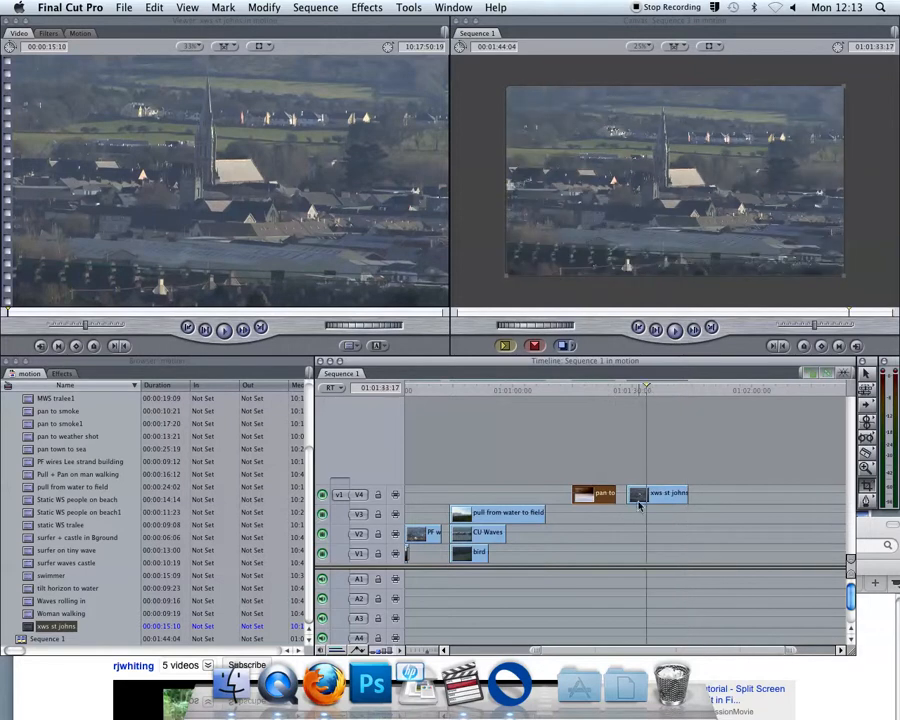
Step: Paste only the Basic Motion attributes from pan to smoke onto xws st johns, with Scale Attribute Times turned off
right_click(643, 496)
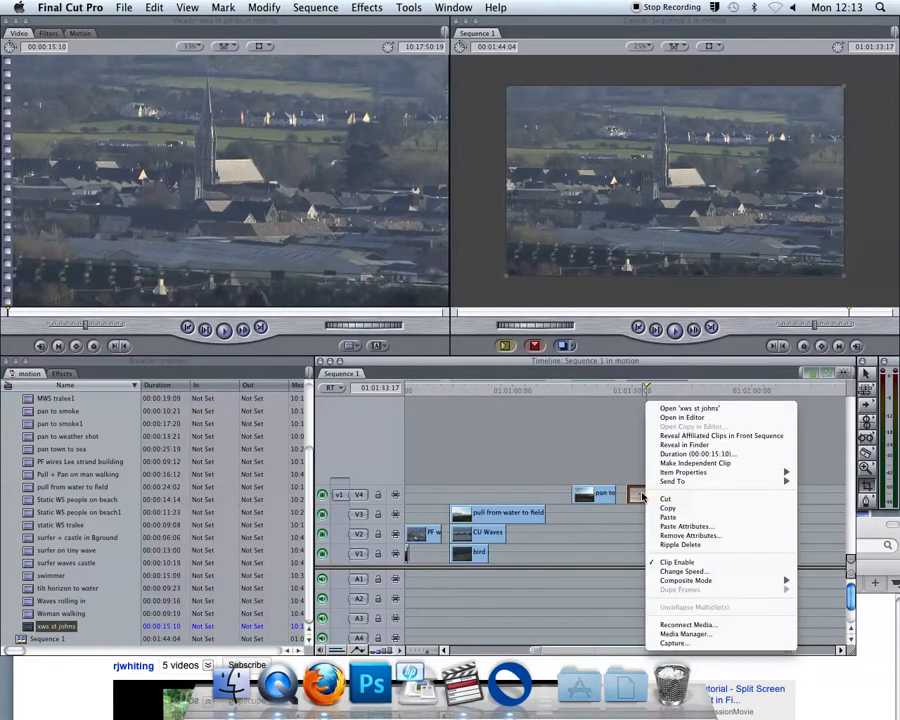
click(688, 526)
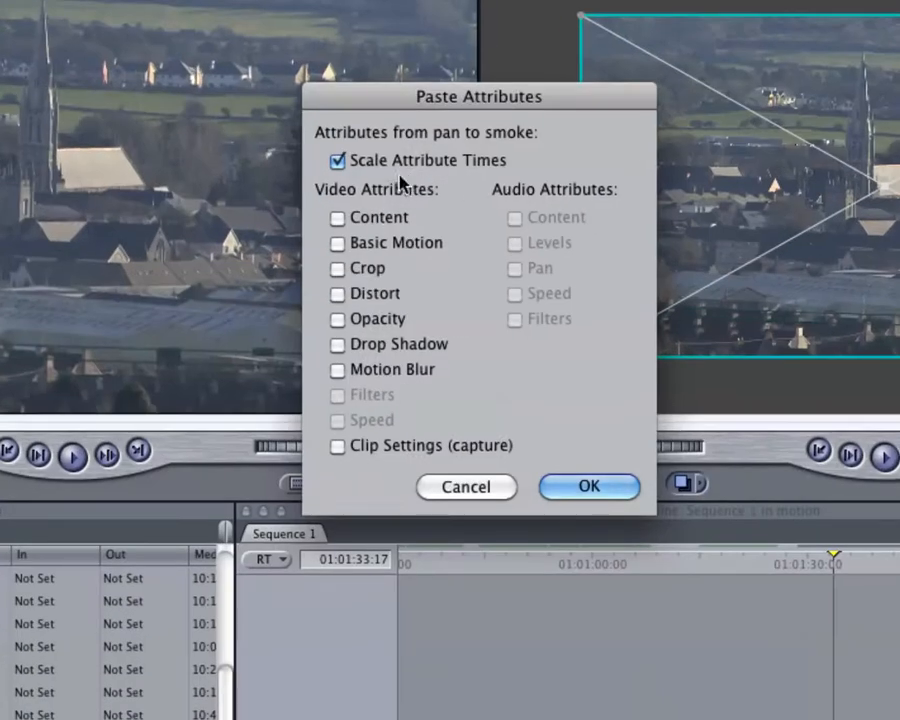
click(338, 243)
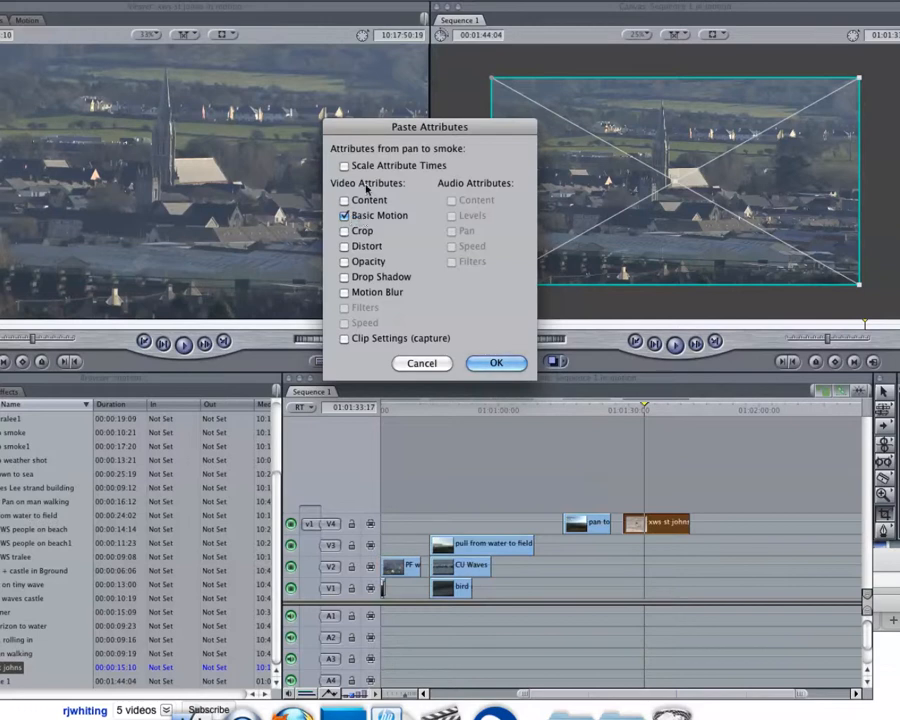
click(494, 364)
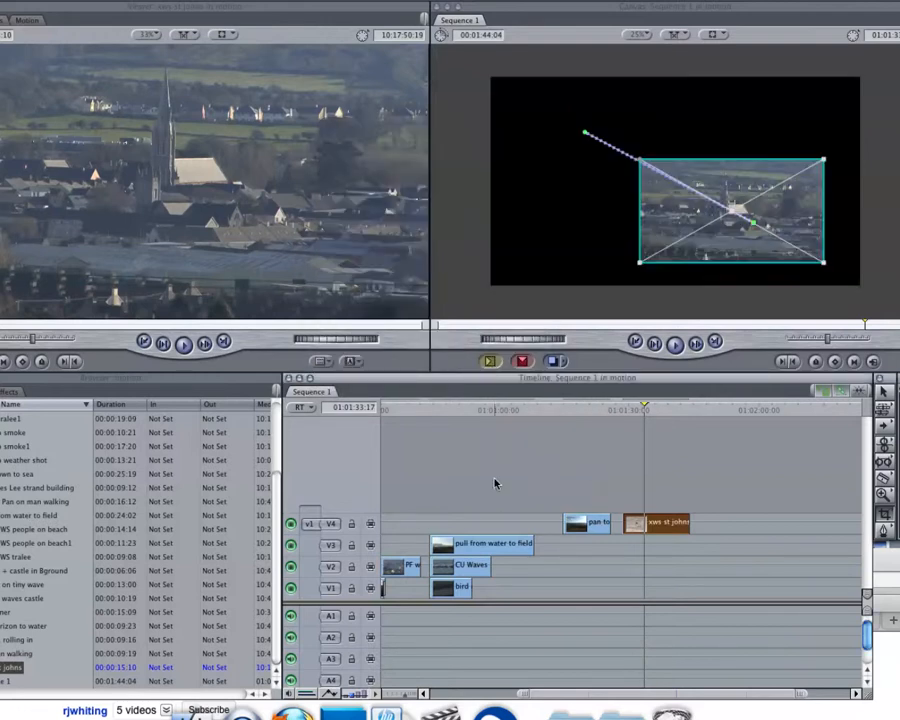
Step: Show clip keyframes in the timeline and place the playhead just before pan to smoke, at 01:01:13:14
click(307, 694)
scroll(680, 508, up, 2)
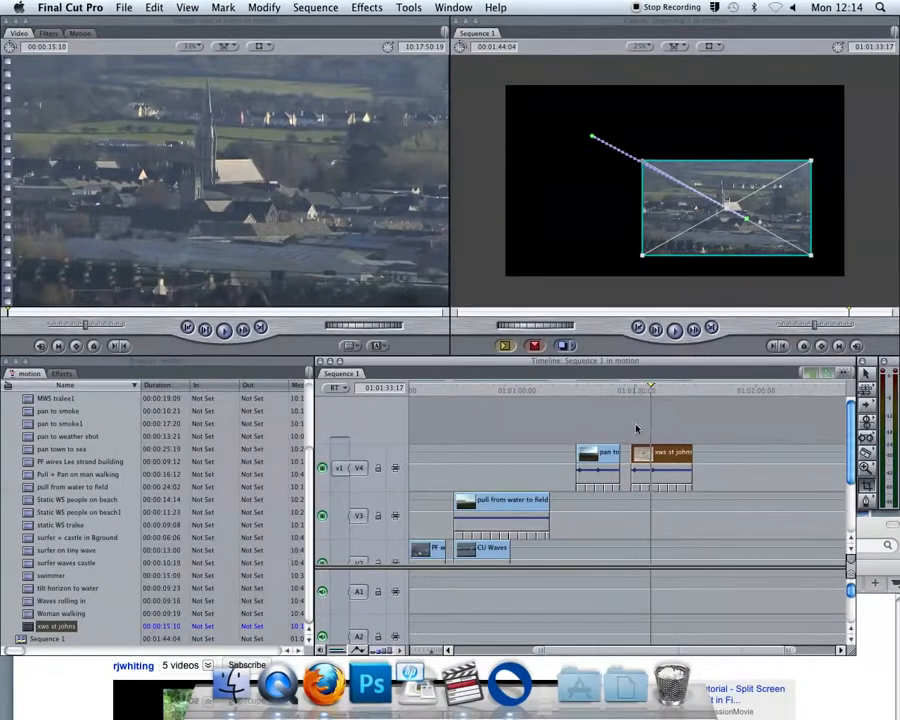
drag(590, 390, 571, 391)
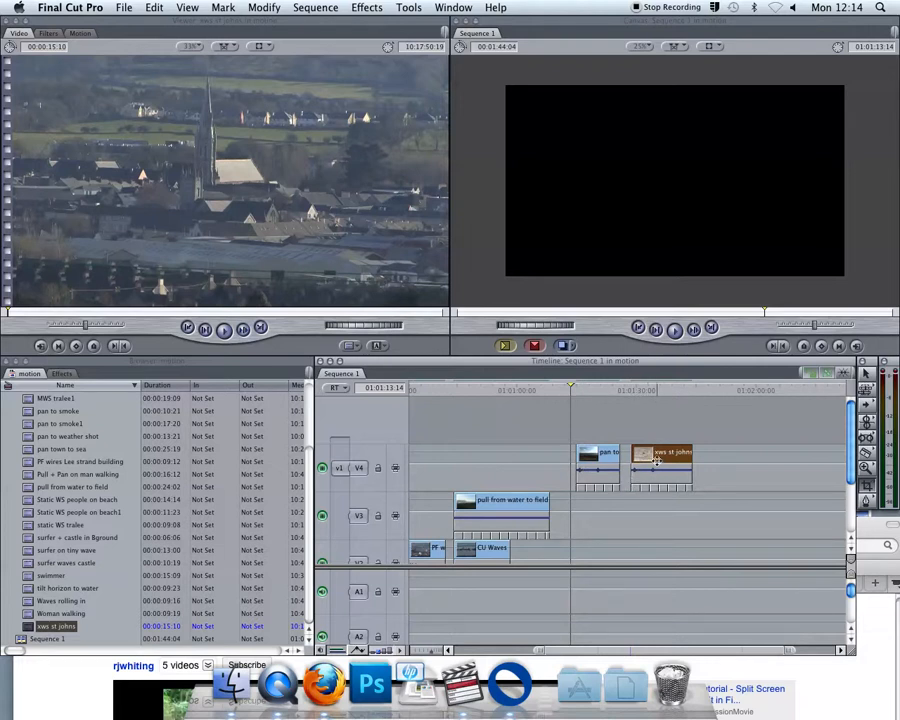
Step: Undo the pasted motion and paste pan to smoke's Basic Motion onto xws st johns again, with Scale Attribute Times on
key(super+z)
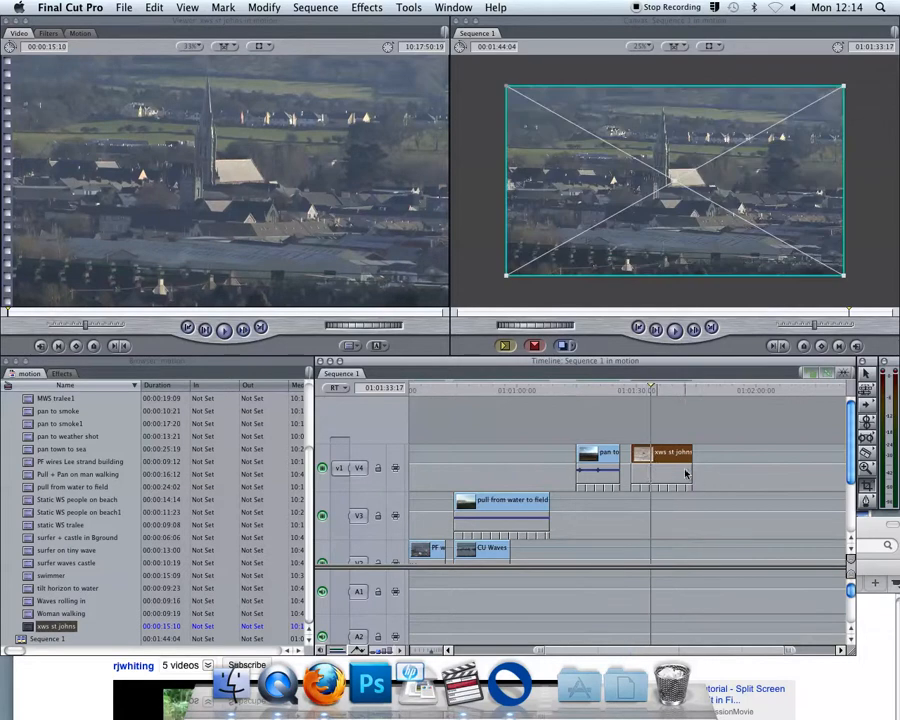
right_click(643, 456)
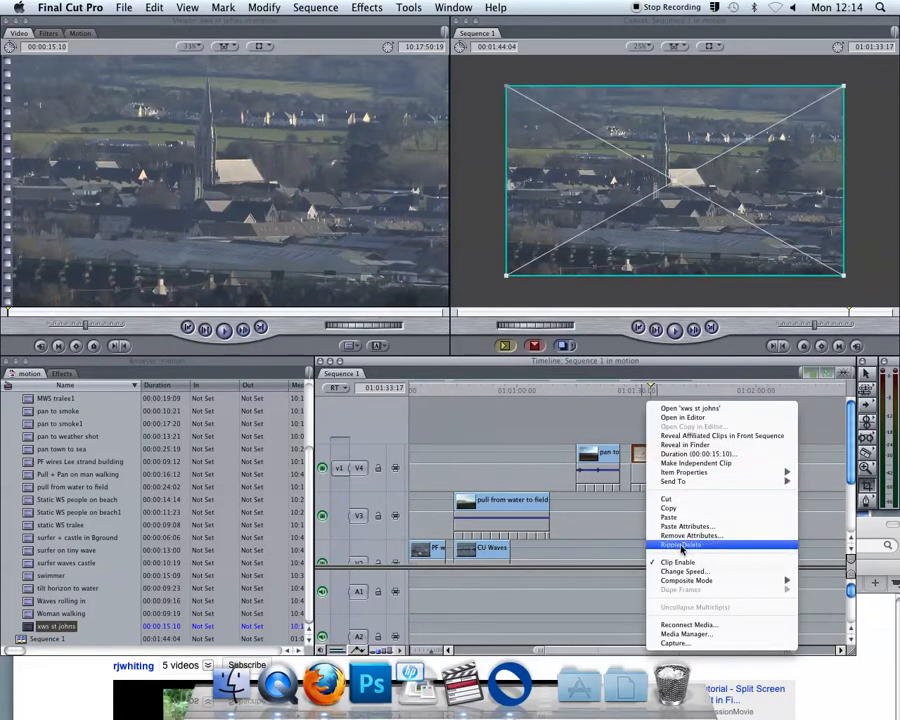
click(684, 526)
click(372, 212)
click(504, 347)
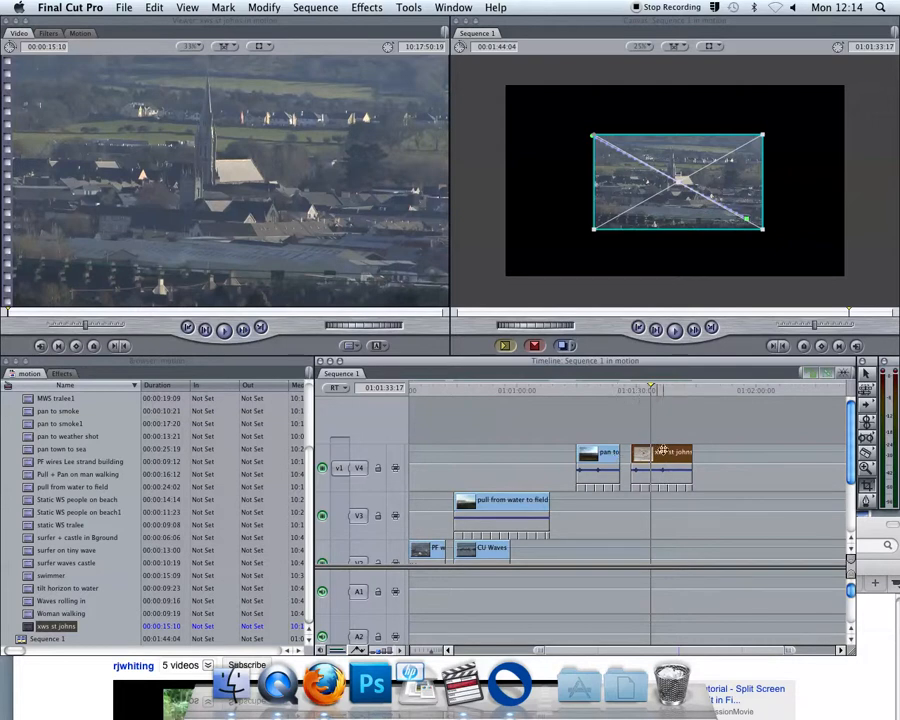
Step: Duplicate the V3 pull from water to field clip onto V4 after xws st johns and paste pan to smoke's Basic Motion onto it
click(530, 518)
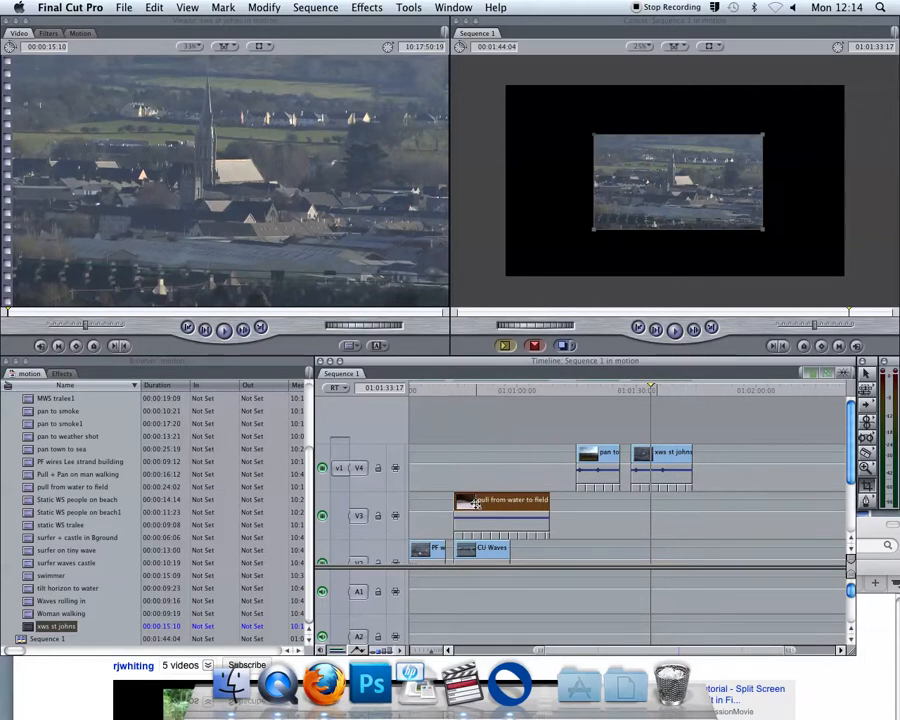
drag(470, 505, 730, 455)
right_click(730, 458)
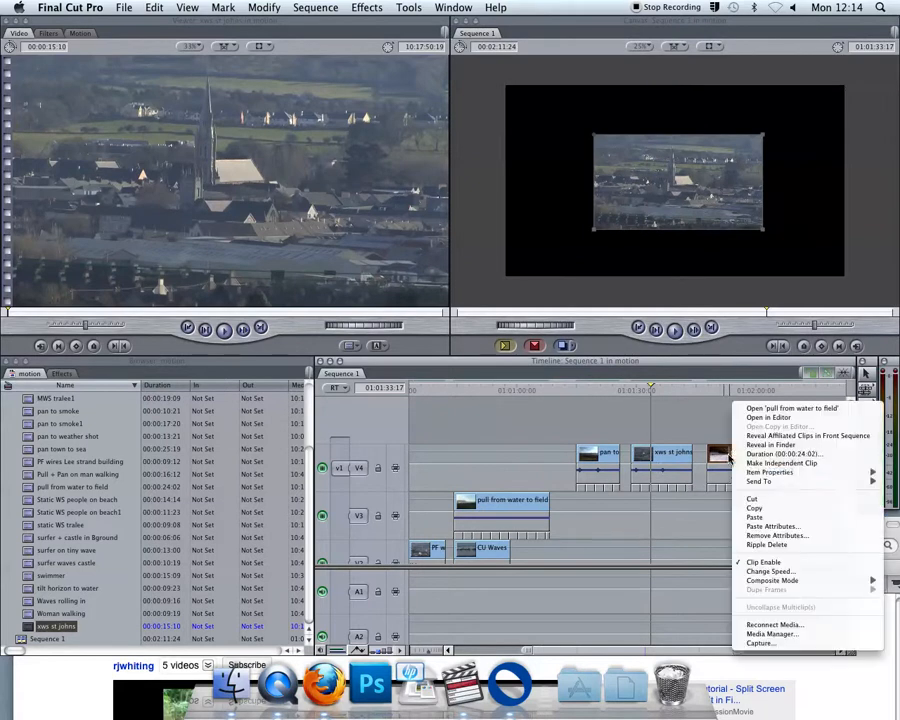
click(783, 528)
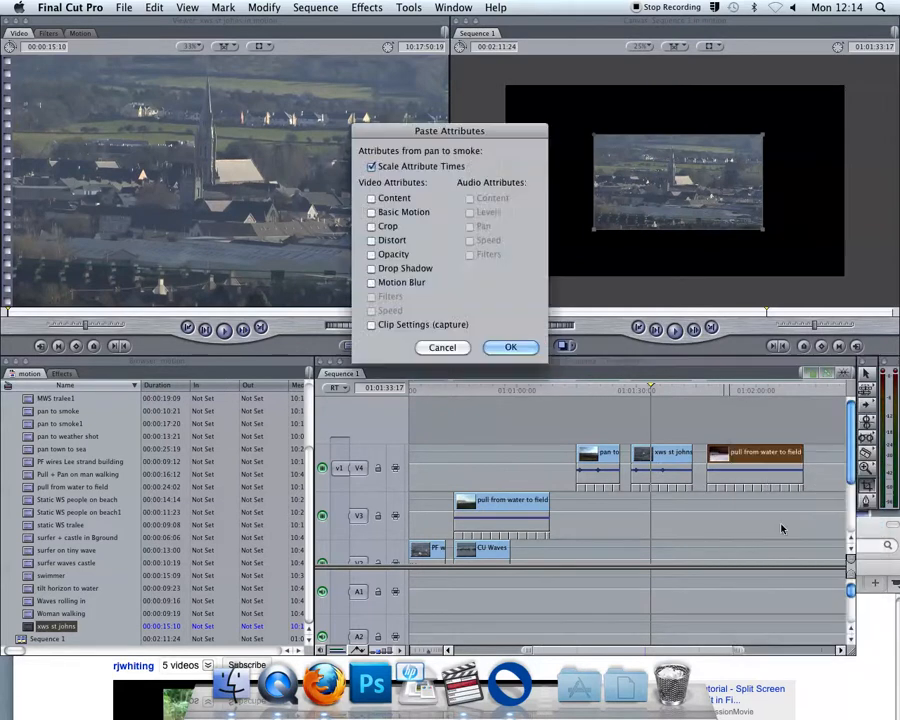
click(385, 213)
click(506, 347)
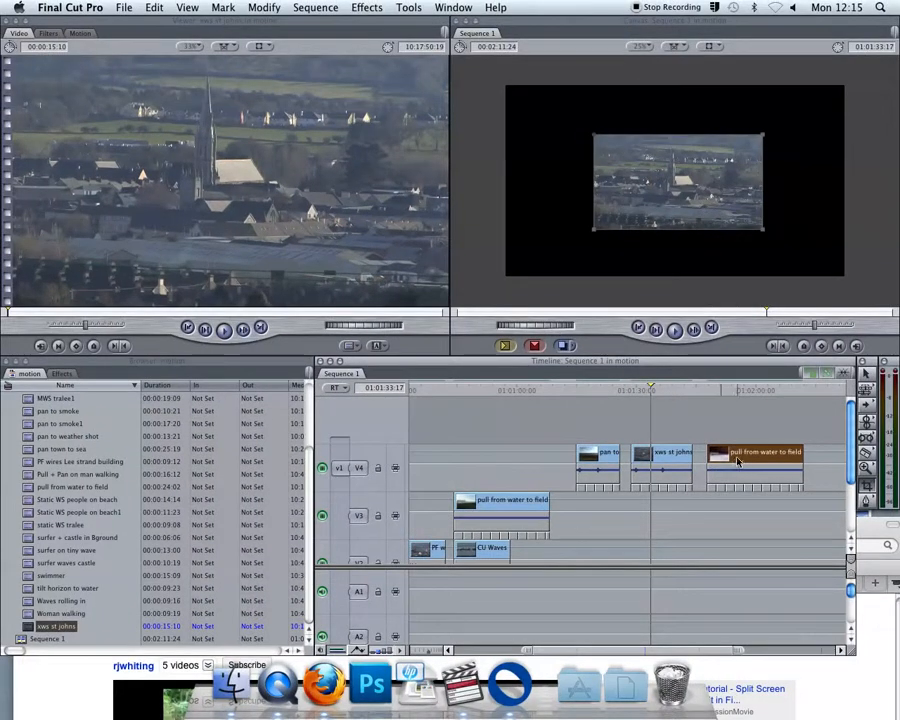
Step: Repeat the Basic Motion paste on the V4 pull from water to field clip, keeping Scale Attribute Times on
right_click(738, 461)
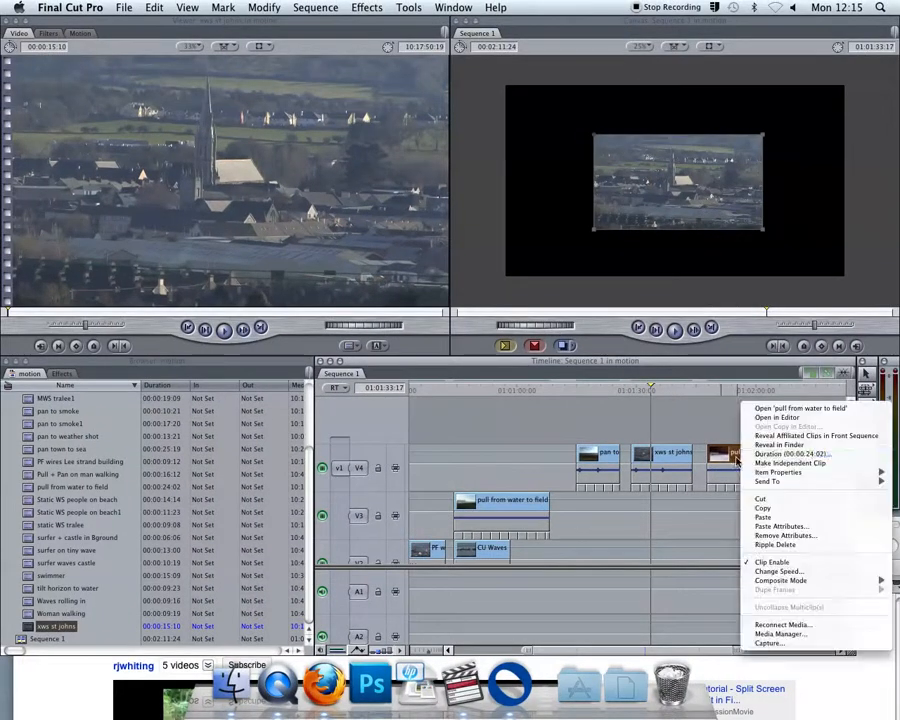
click(760, 520)
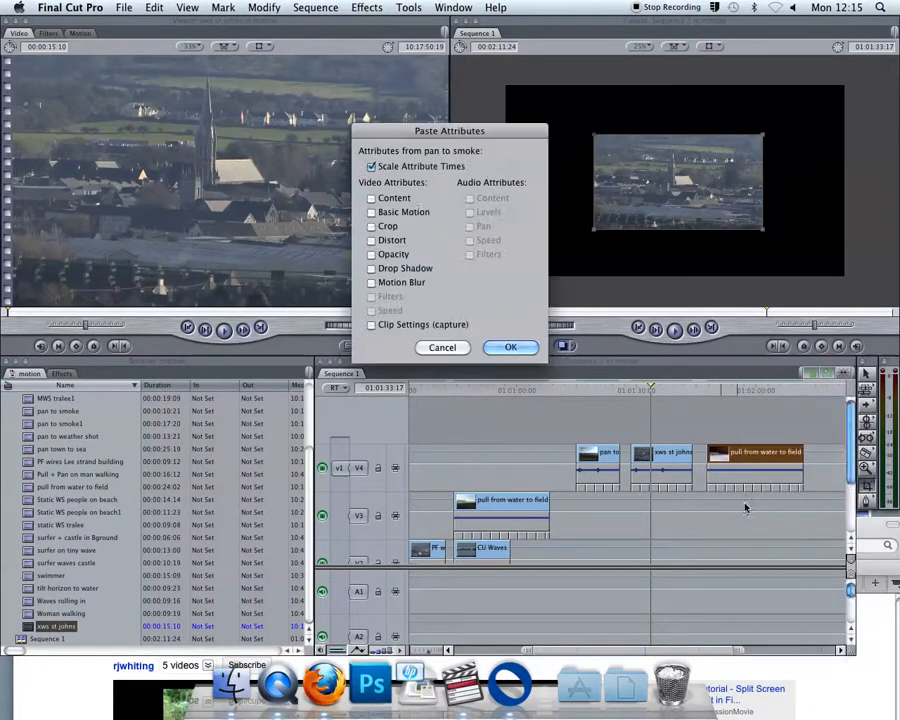
click(399, 214)
click(512, 347)
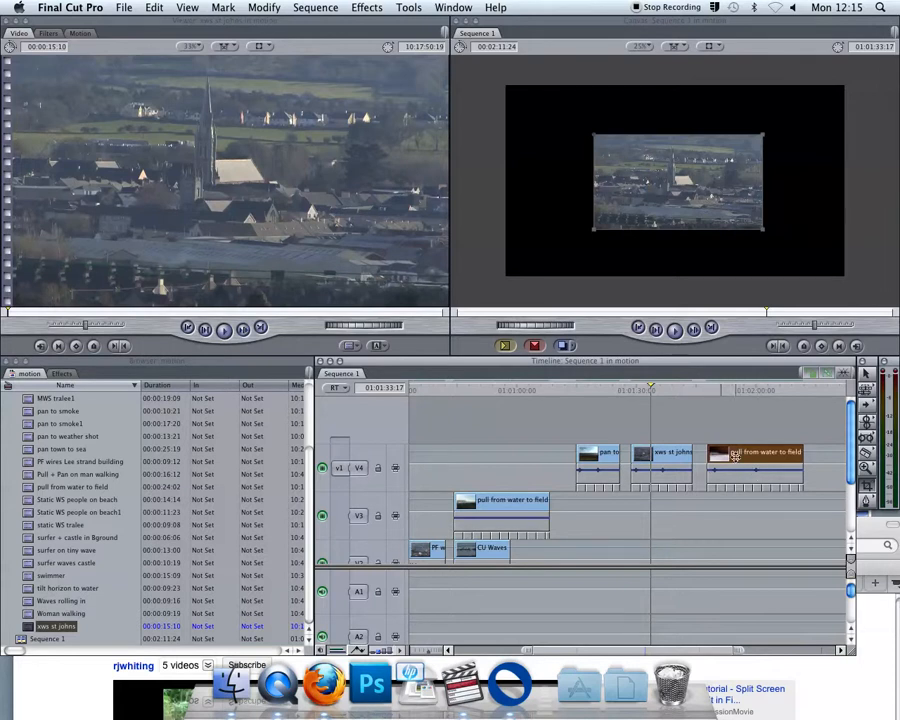
Step: Remove the Basic Motion attributes from the V4 pull from water to field clip and from xws st johns
right_click(736, 455)
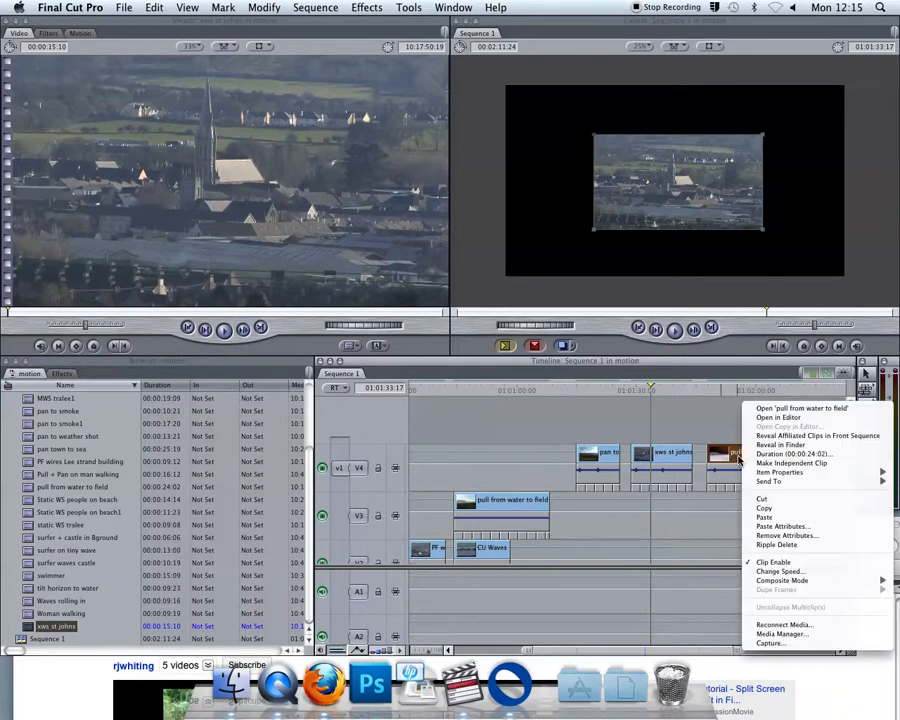
click(785, 535)
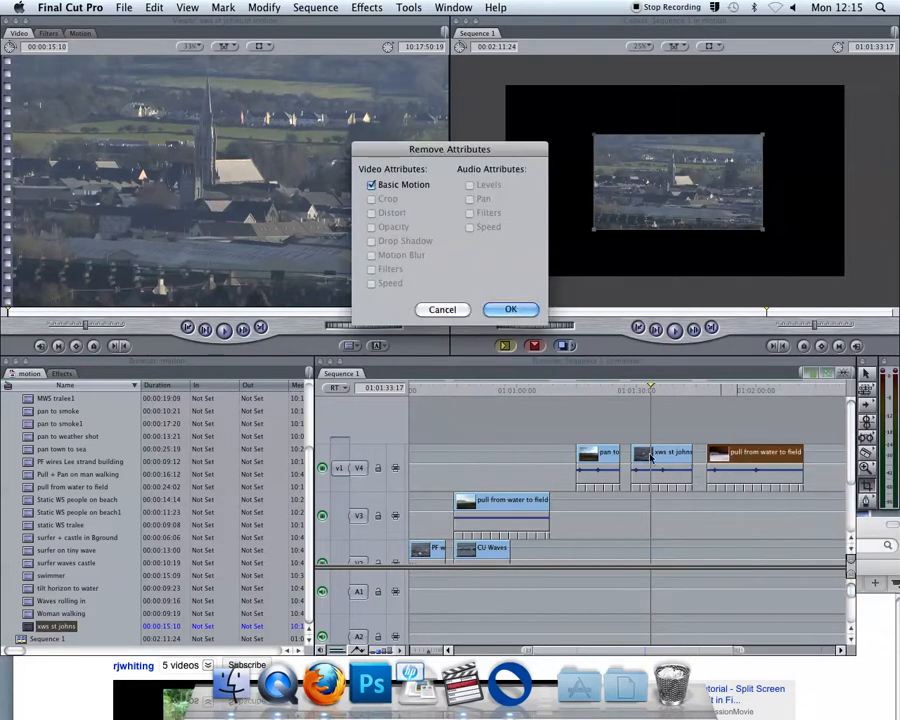
click(510, 309)
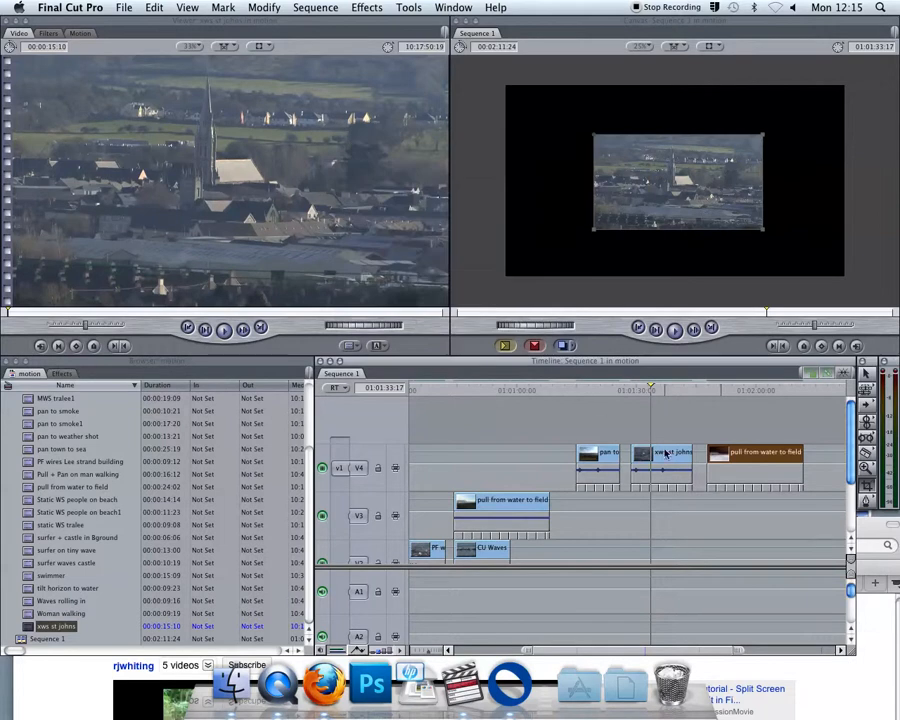
right_click(656, 456)
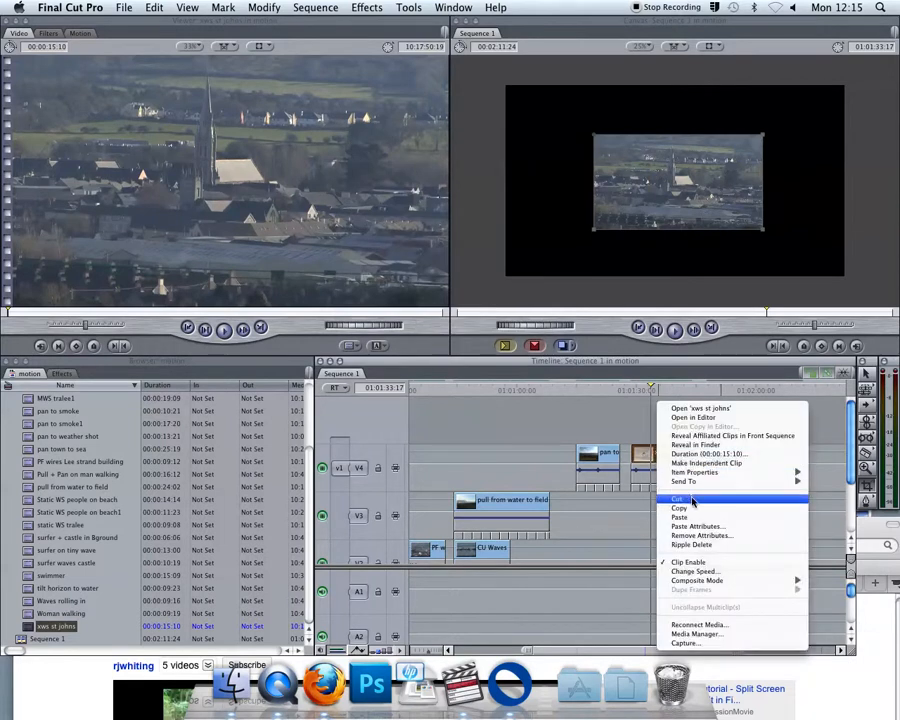
click(699, 535)
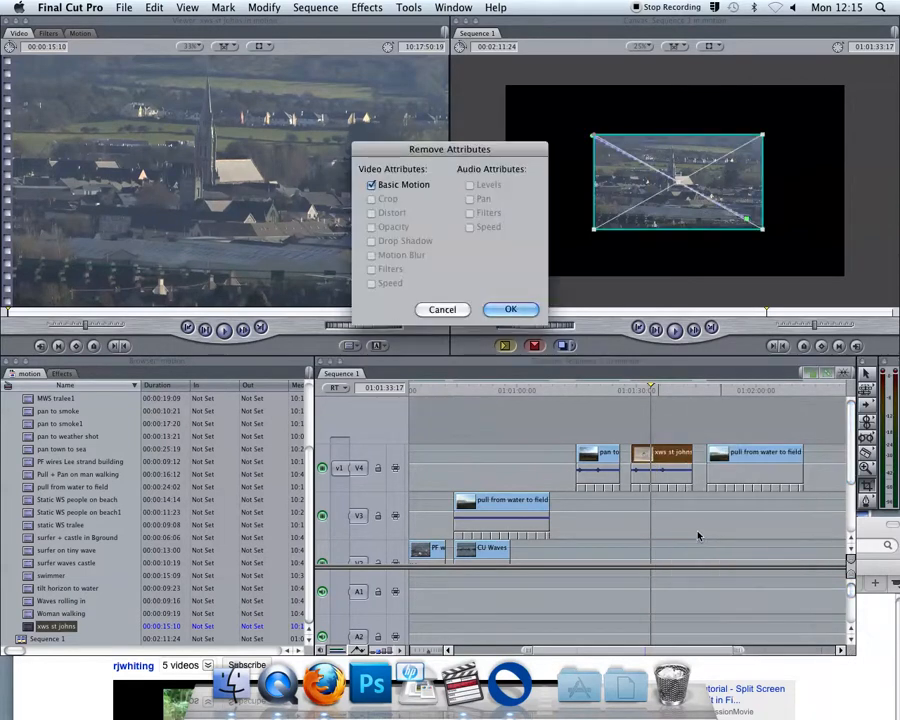
click(508, 310)
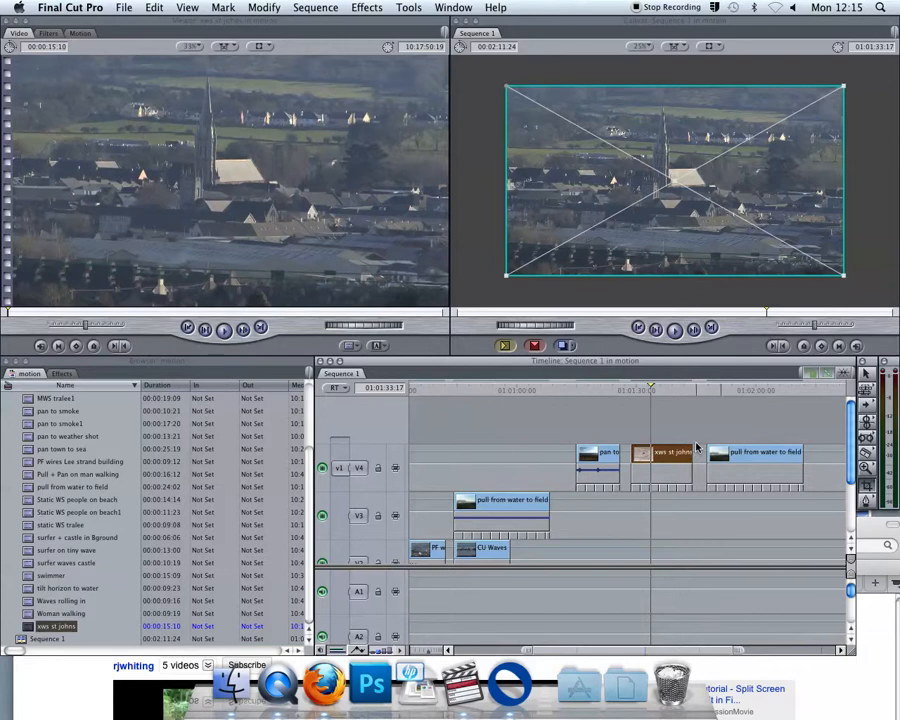
Step: Park the playhead at 01:01:52:03, over the pull from water to field clip on V4
scroll(697, 451, right, 6)
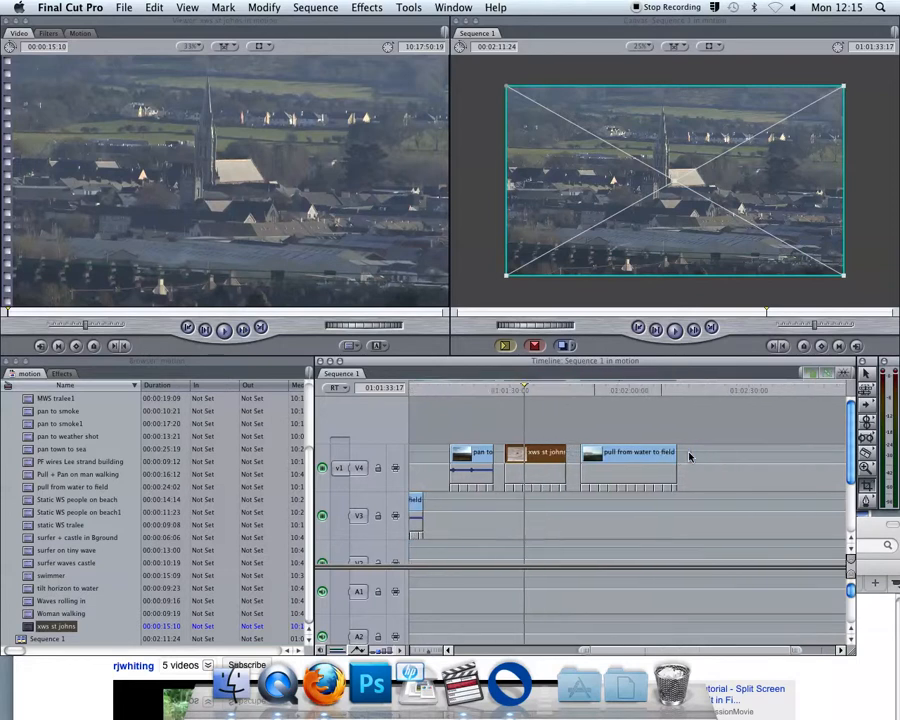
scroll(688, 456, left, 1)
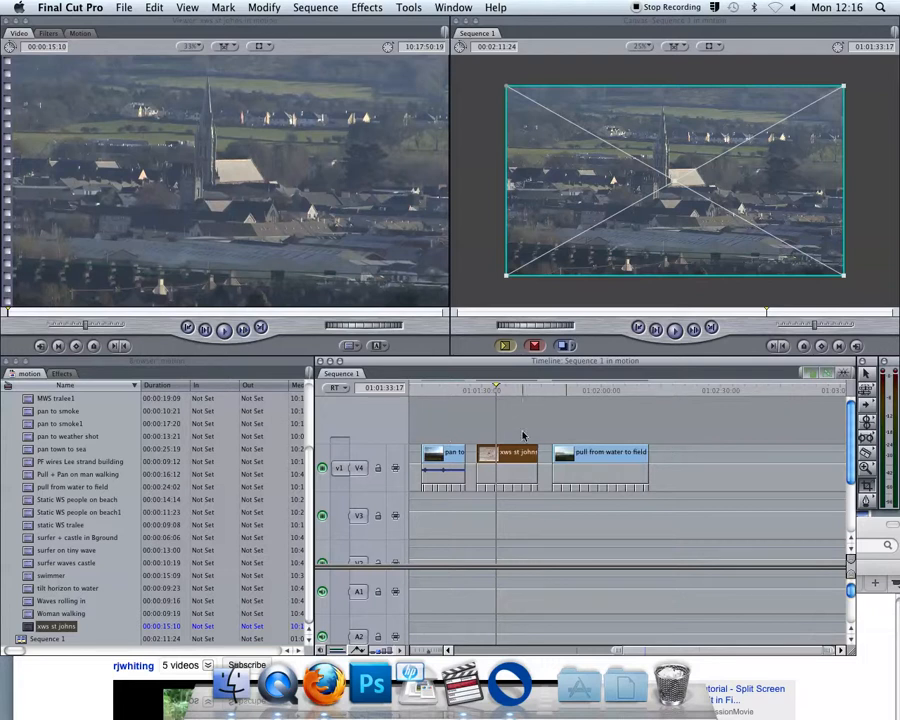
click(431, 389)
scroll(466, 503, left, 5)
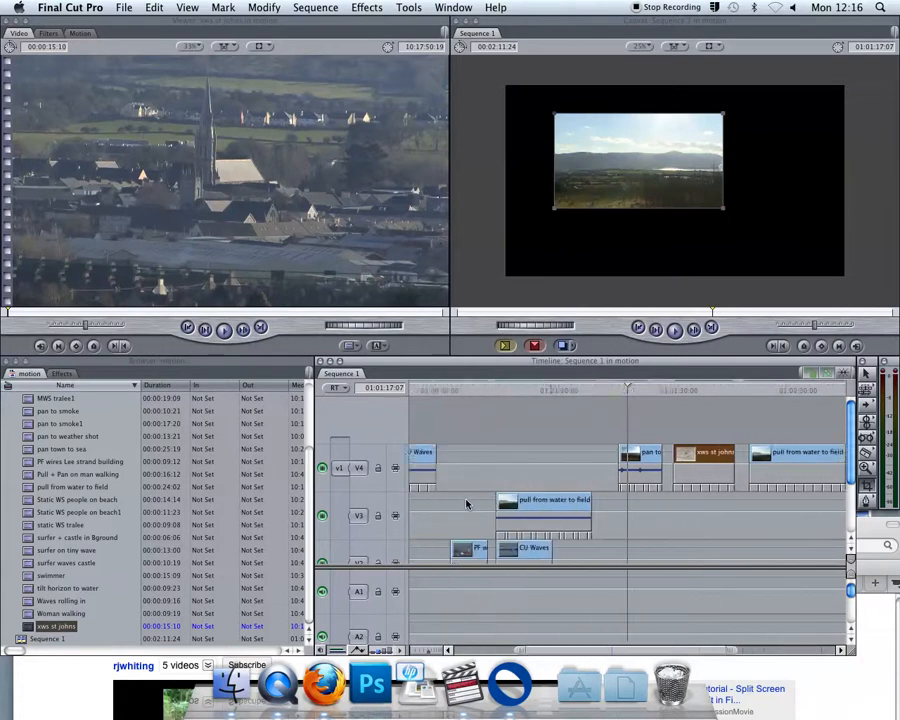
drag(686, 652, 795, 650)
click(635, 391)
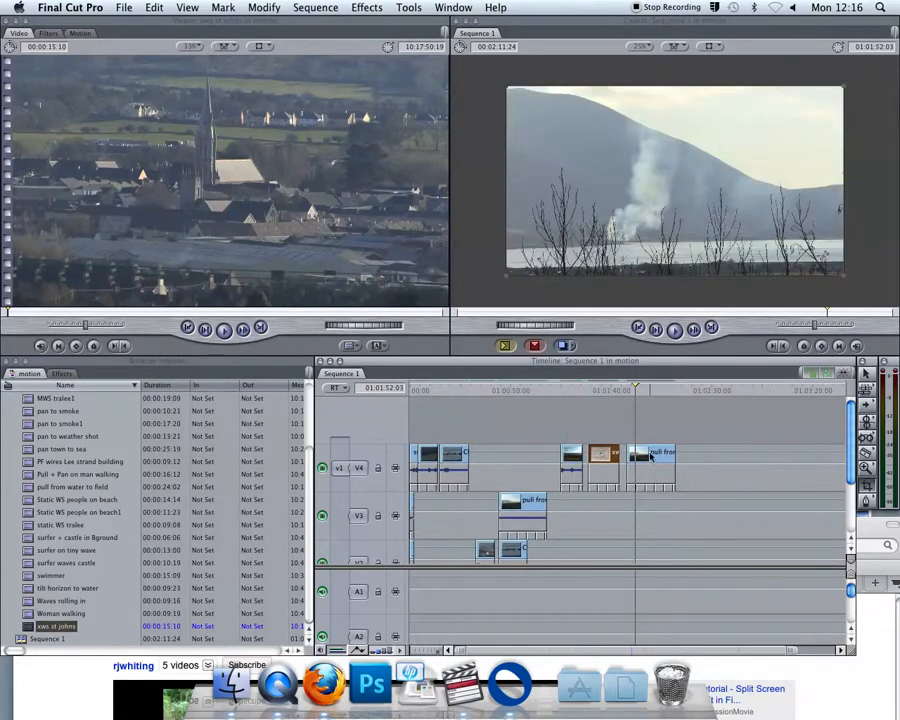
Step: In the V4 pull from water to field clip's motion parameters, set Scale to 50 and Center to -360, -270
double_click(643, 455)
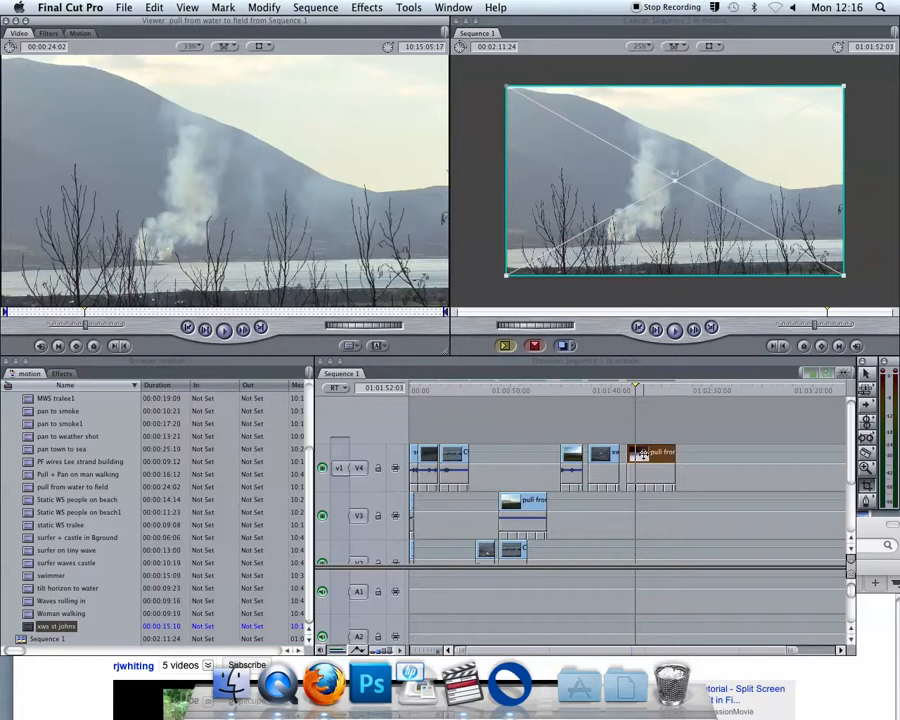
click(79, 33)
click(161, 75)
text(50)
key(Return)
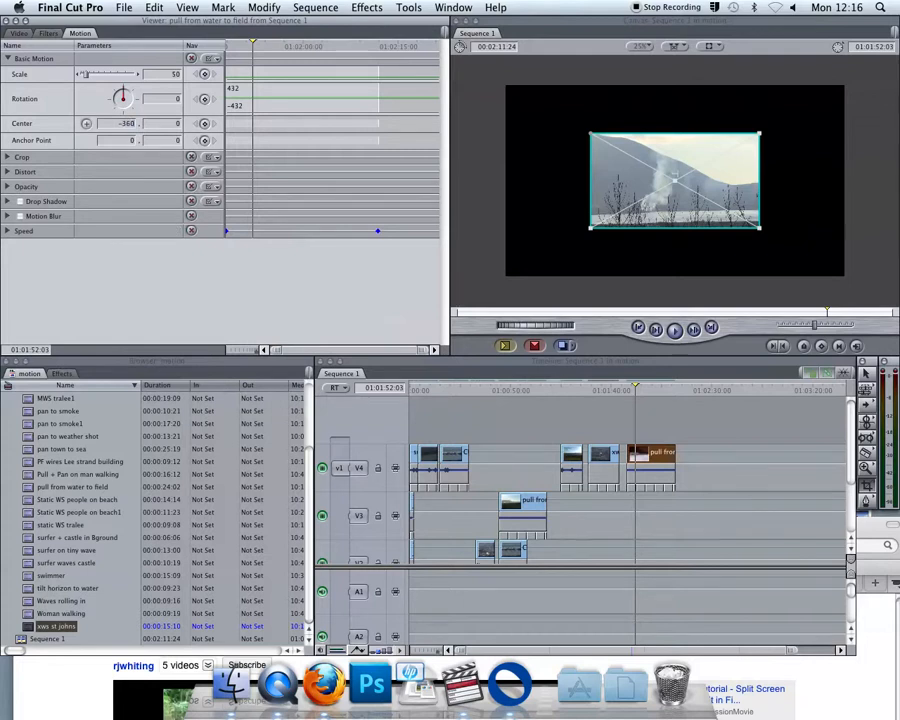
key(Return)
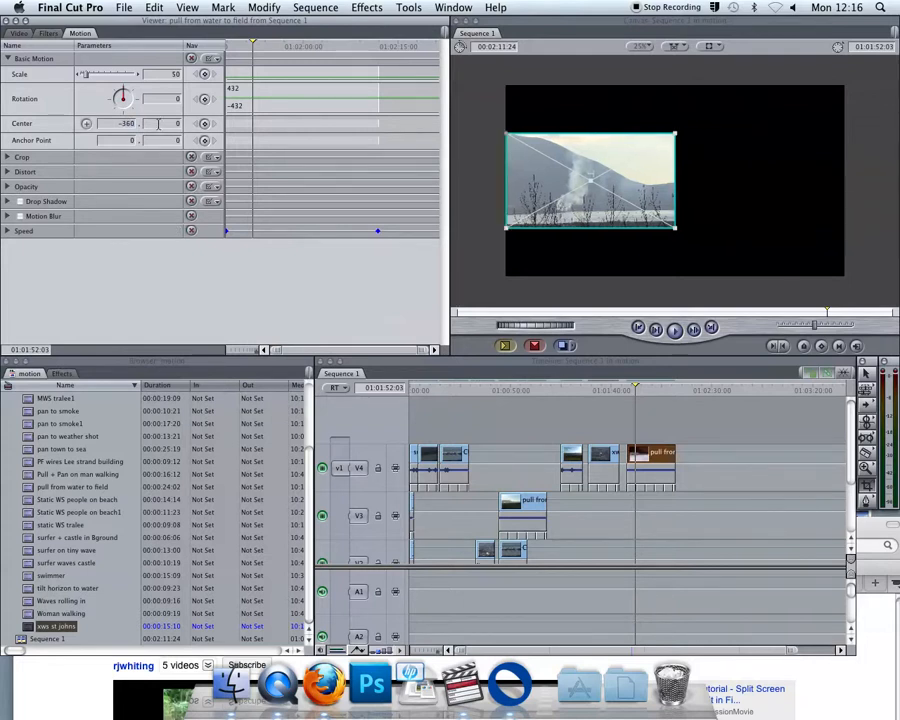
key(Return)
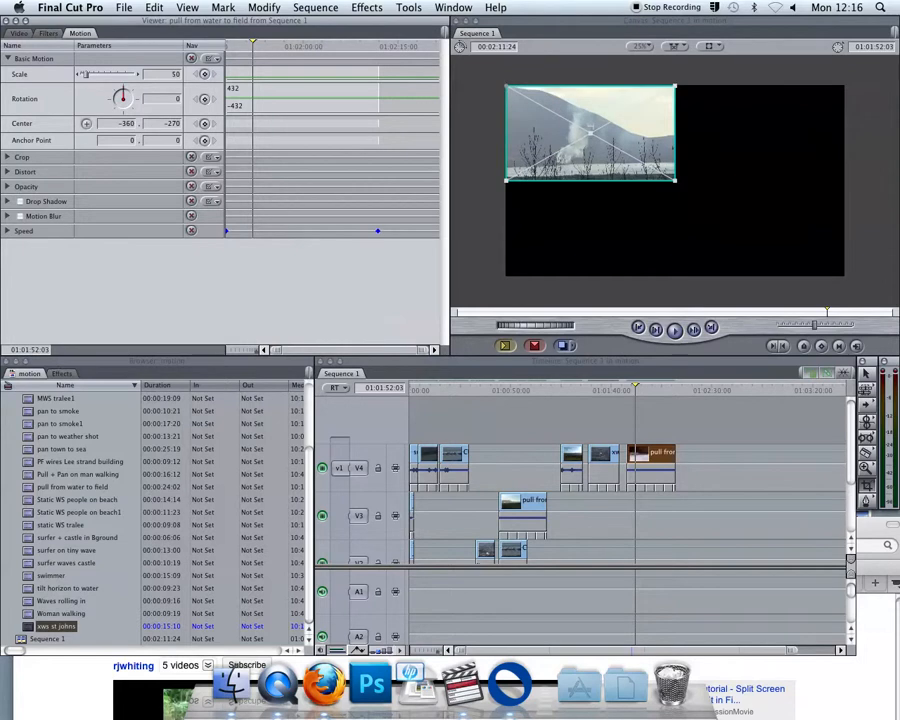
Step: Save the pull from water to field clip's motion as a favorite motion and show it among the effects Favorites
double_click(645, 455)
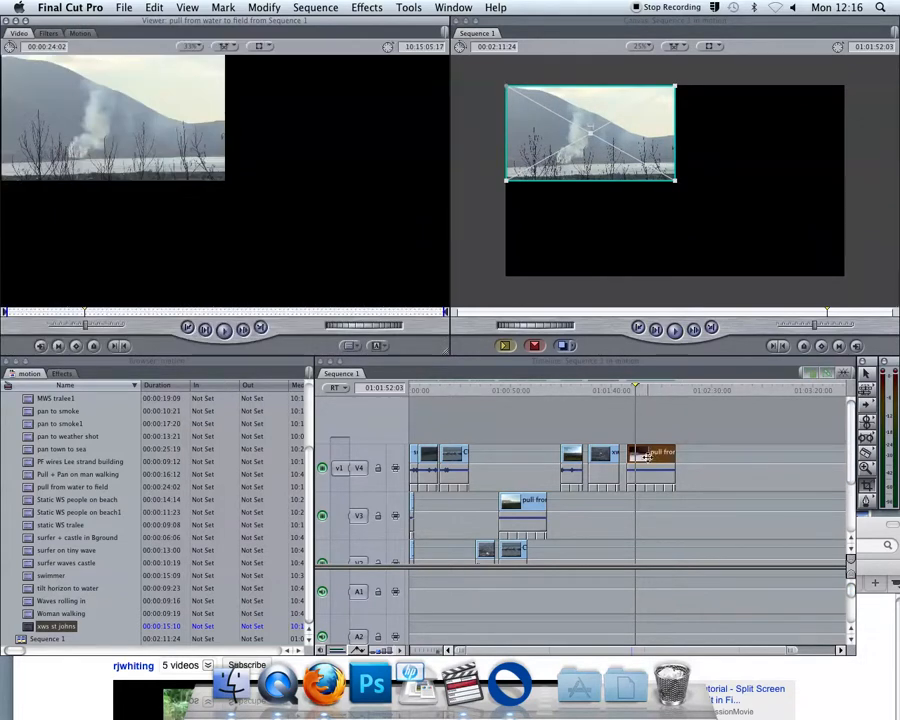
click(366, 7)
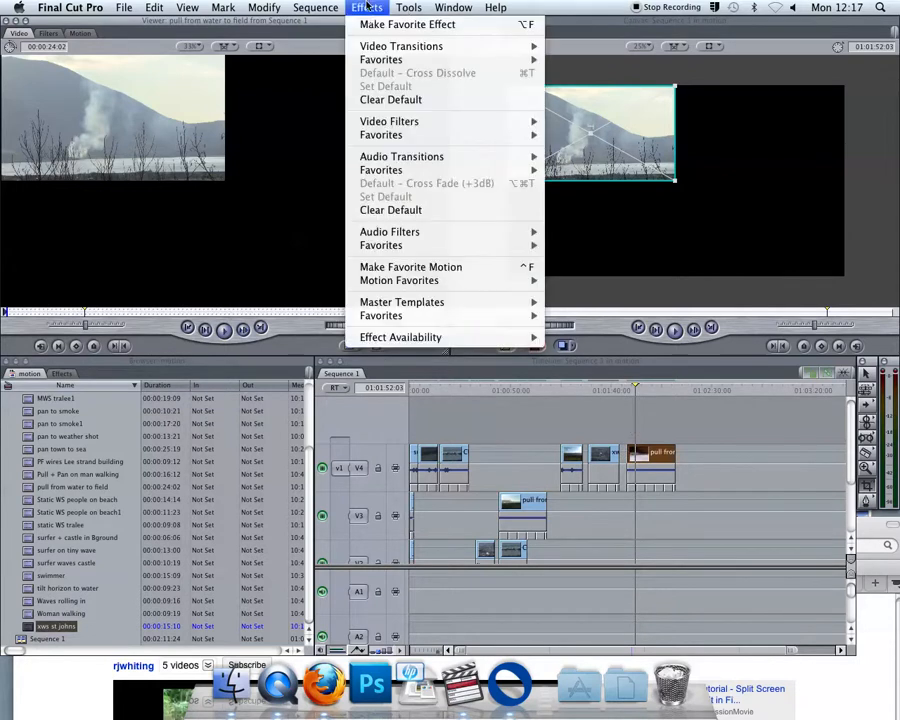
click(414, 268)
click(62, 373)
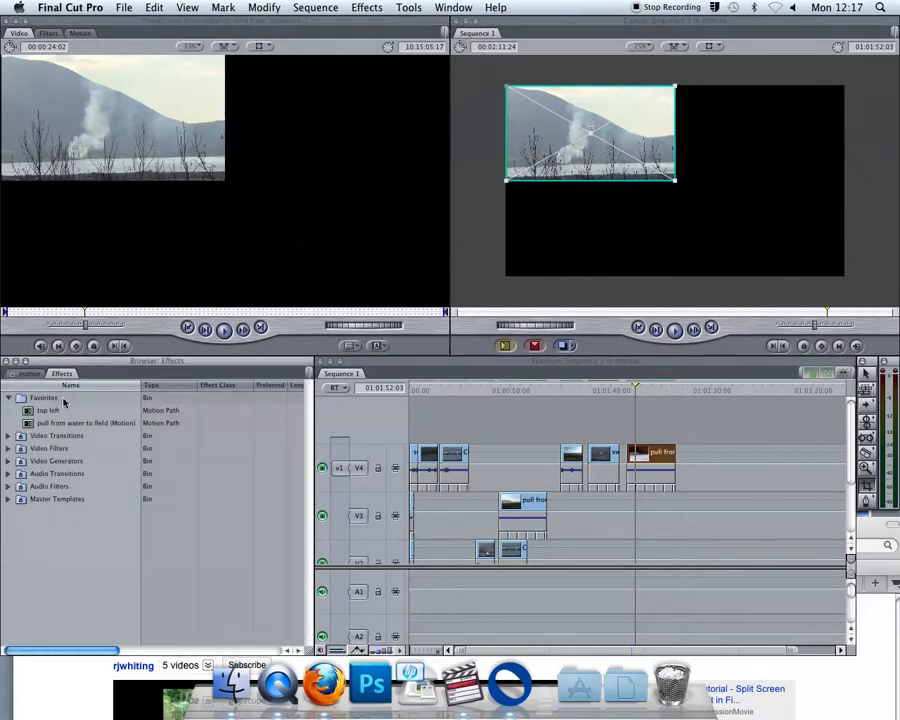
Step: Delete the top left favorite and rename the pull from water to field (Motion) favorite as top left HDV
click(37, 426)
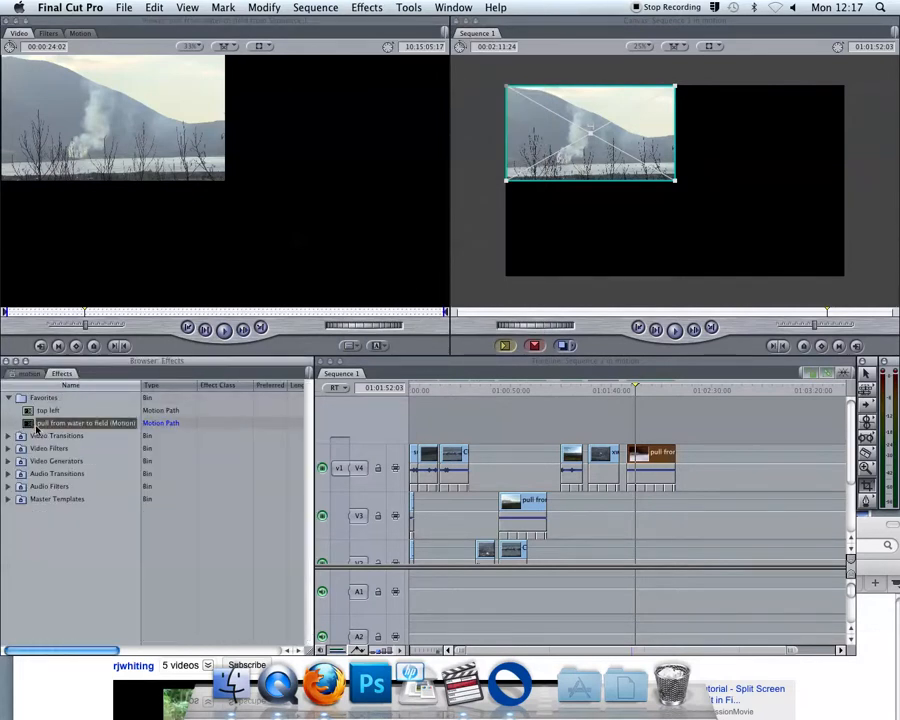
click(36, 410)
key(Delete)
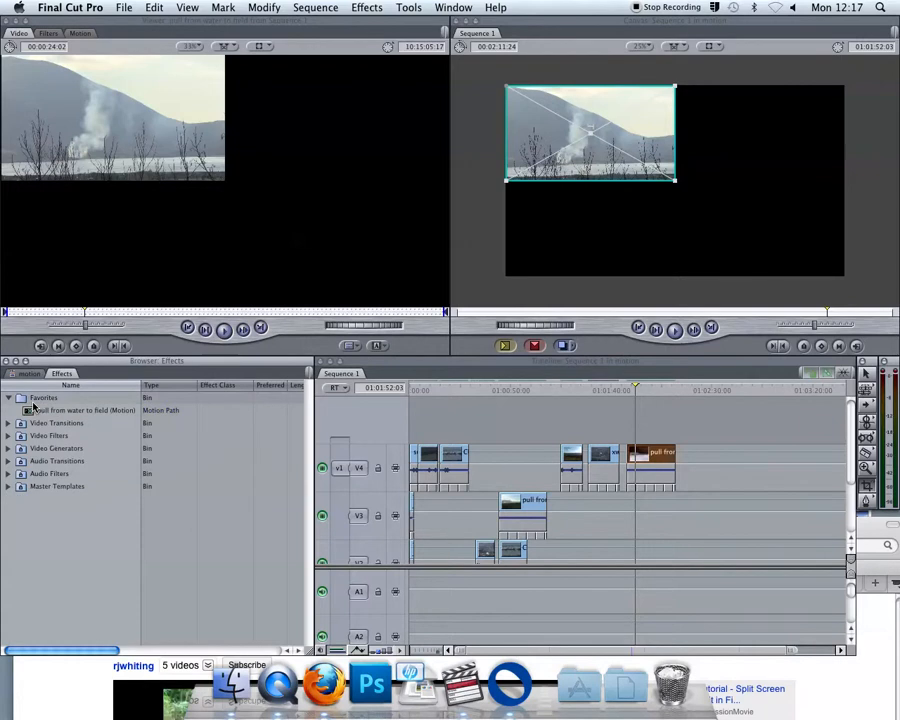
click(40, 410)
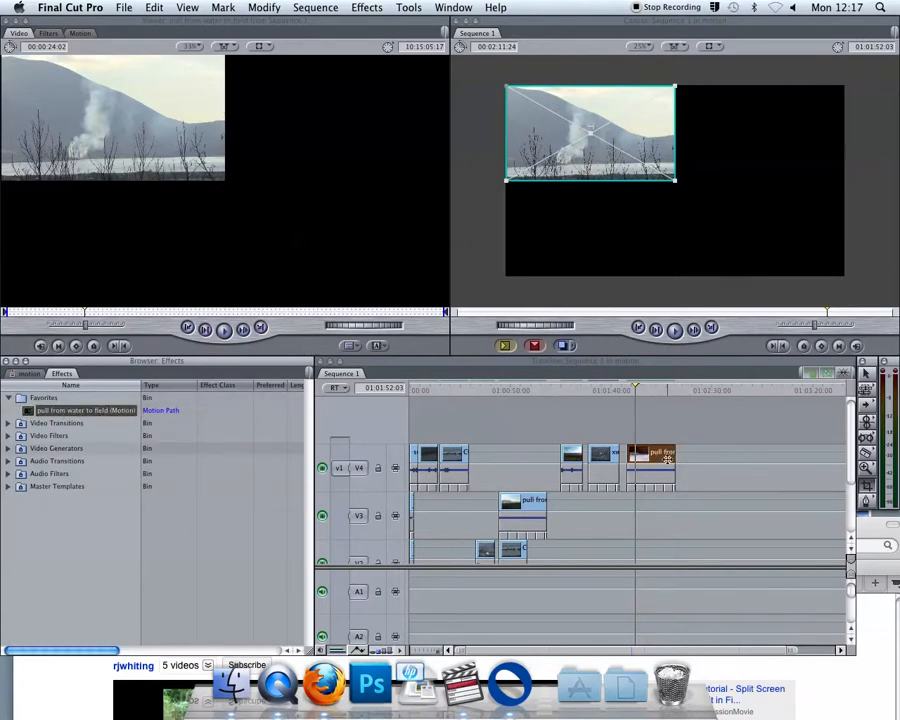
click(99, 412)
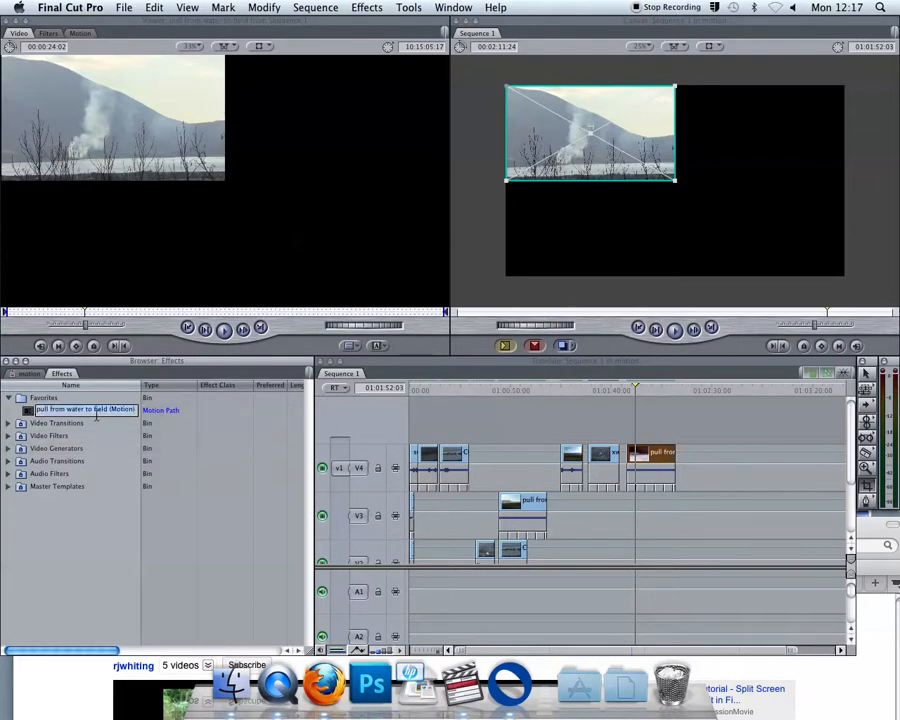
text(top left HDV)
key(Return)
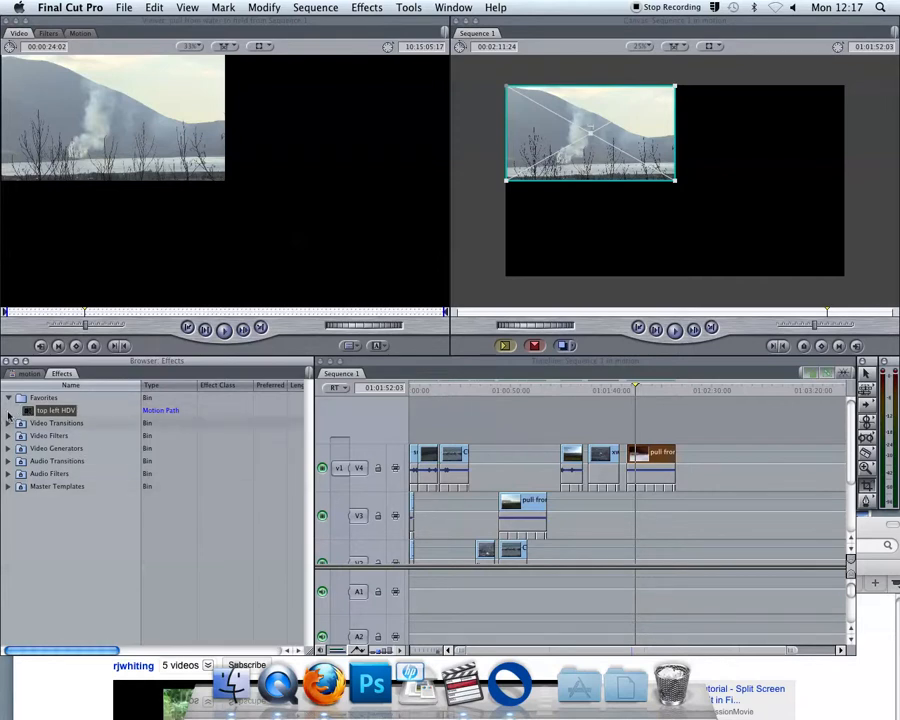
Step: Add the Pull + Pan on man walking clip after the last V4 clip and apply the top left HDV favorite to it
click(29, 373)
drag(70, 474, 712, 450)
click(722, 388)
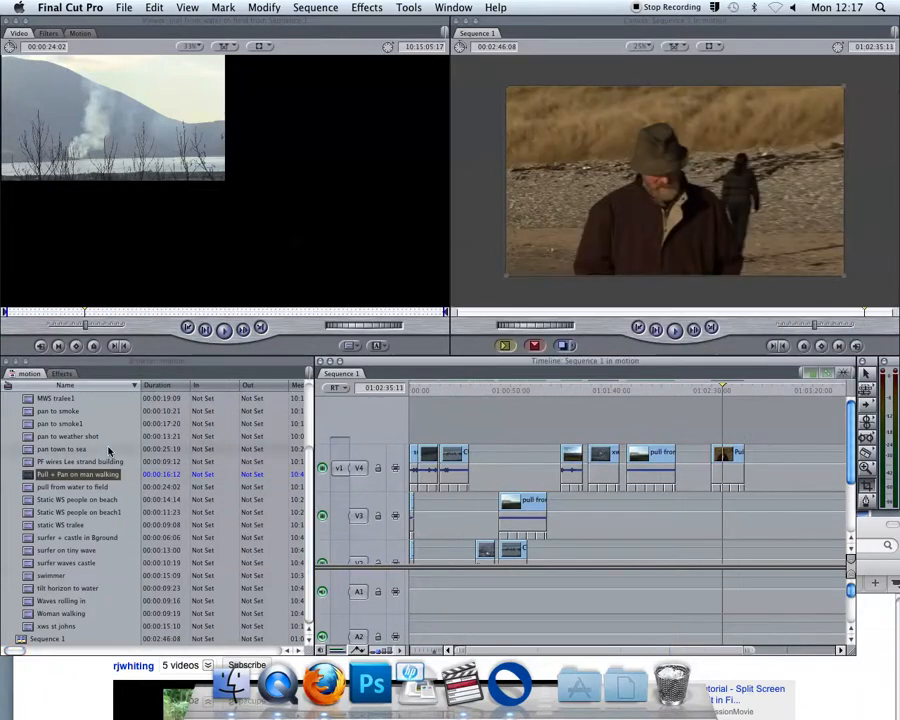
click(60, 373)
drag(55, 410, 719, 456)
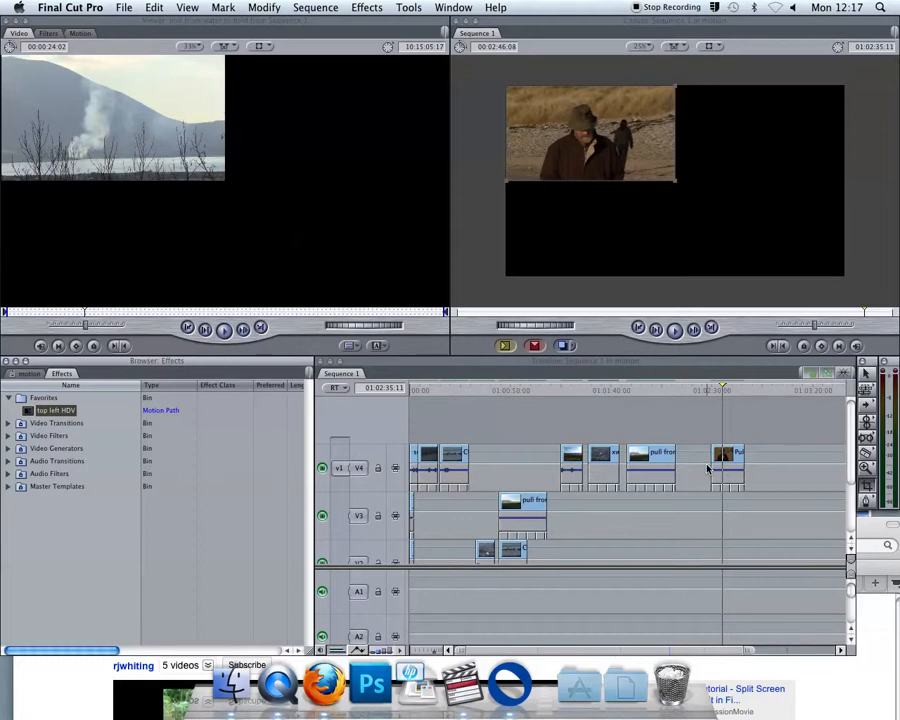
Step: Review the keyframed, split-screen and scaled clips at several points along the sequence, ending over the man walking clip
click(571, 390)
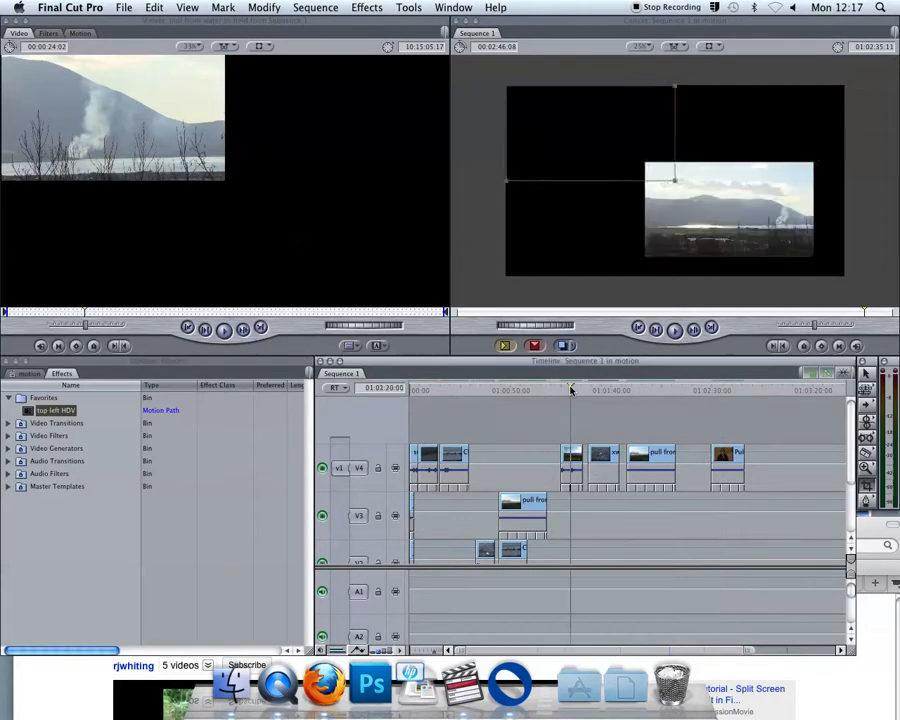
click(499, 391)
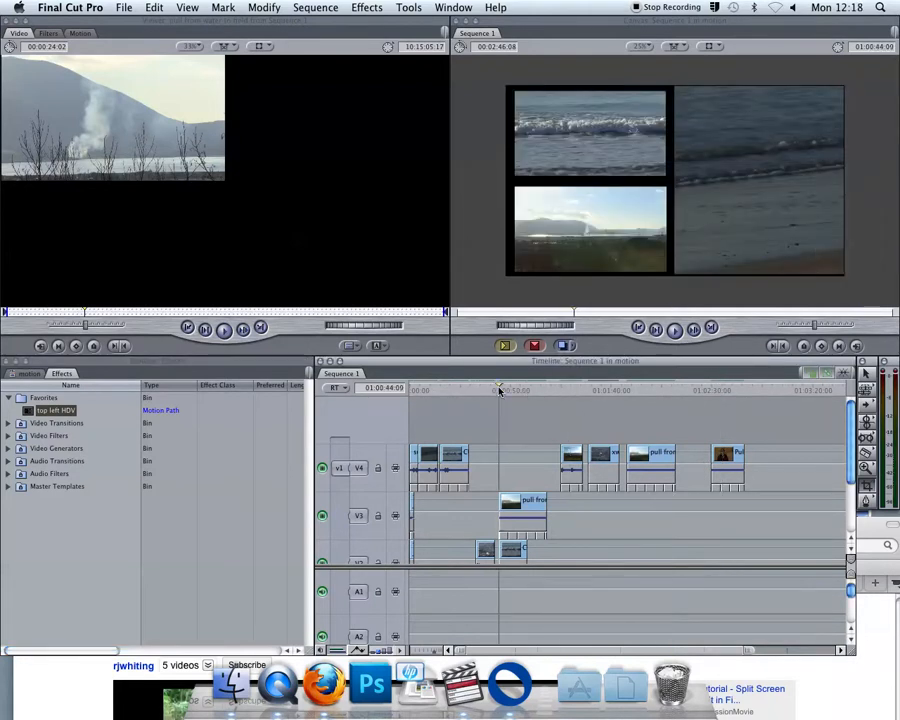
click(418, 391)
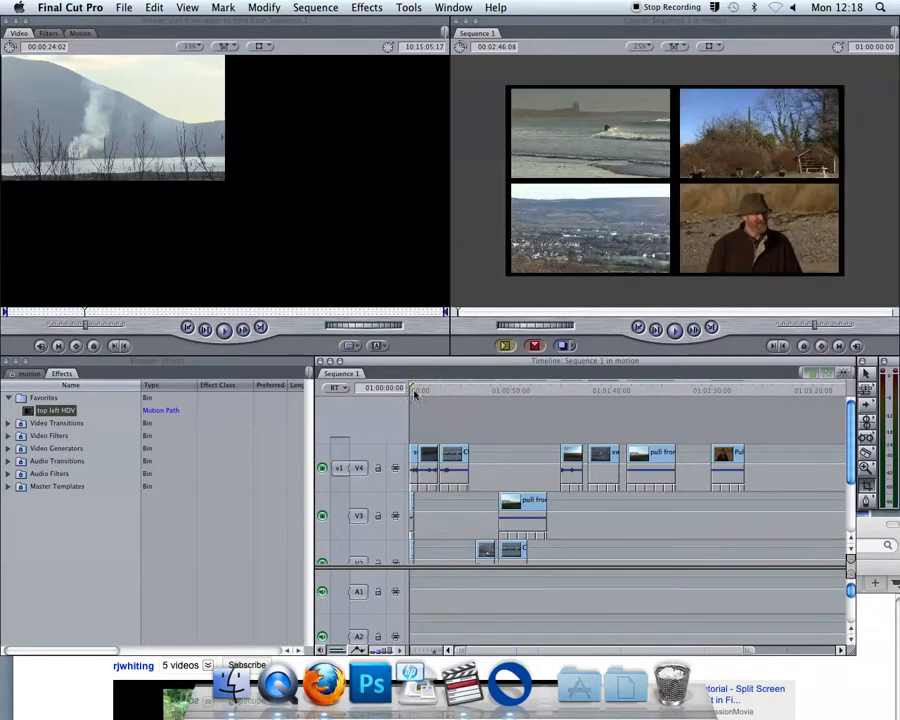
click(568, 390)
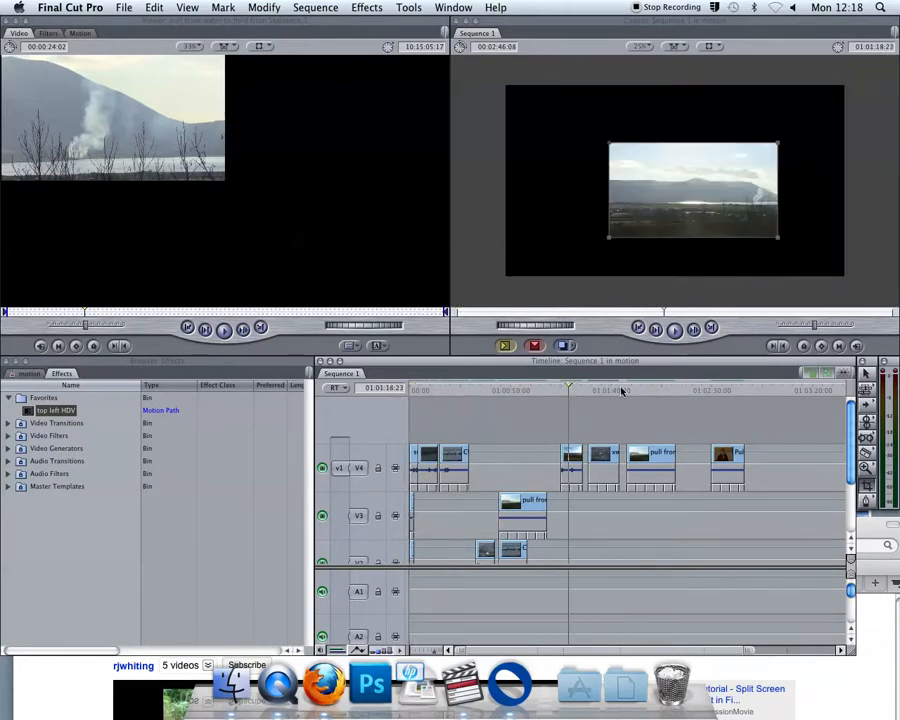
click(640, 390)
click(720, 390)
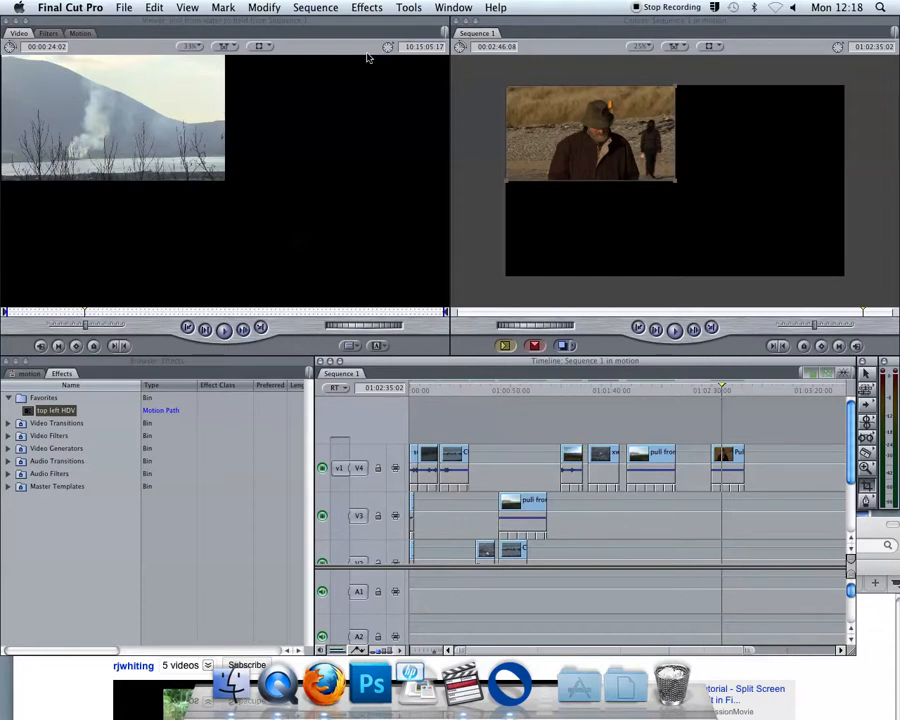
Step: Display the pull from water to field clip's motion parameters and park the playhead at the sequence start, 01:00:00:00
click(82, 33)
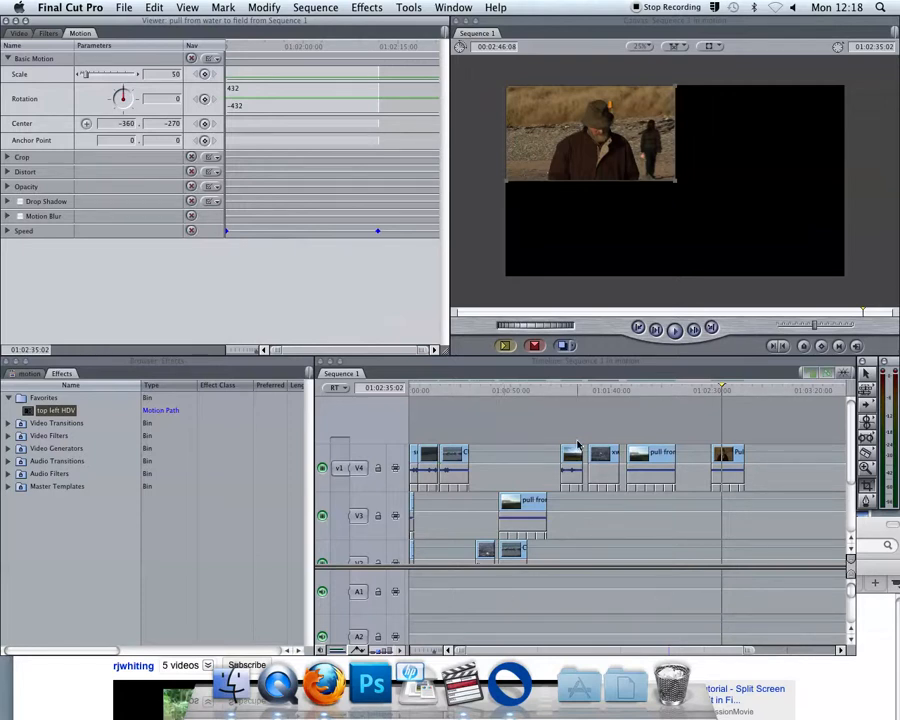
click(419, 389)
drag(419, 389, 411, 389)
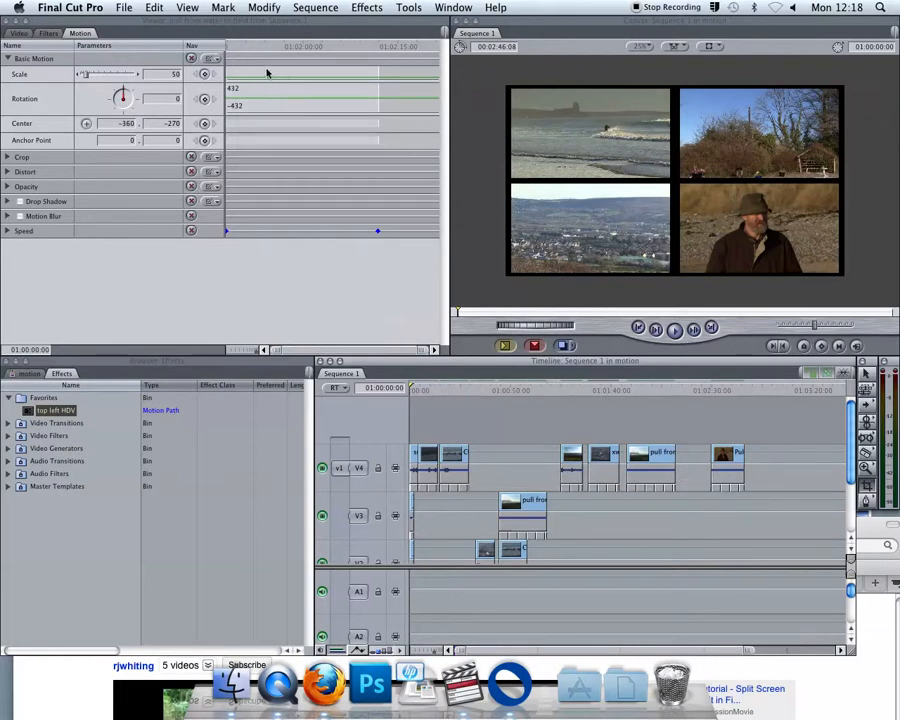
Step: With the playhead at 01:01:19:16, show the Basic Motion Scale keyframe graph under the moving V4 landscape clip and enlarge the clip with it
right_click(568, 480)
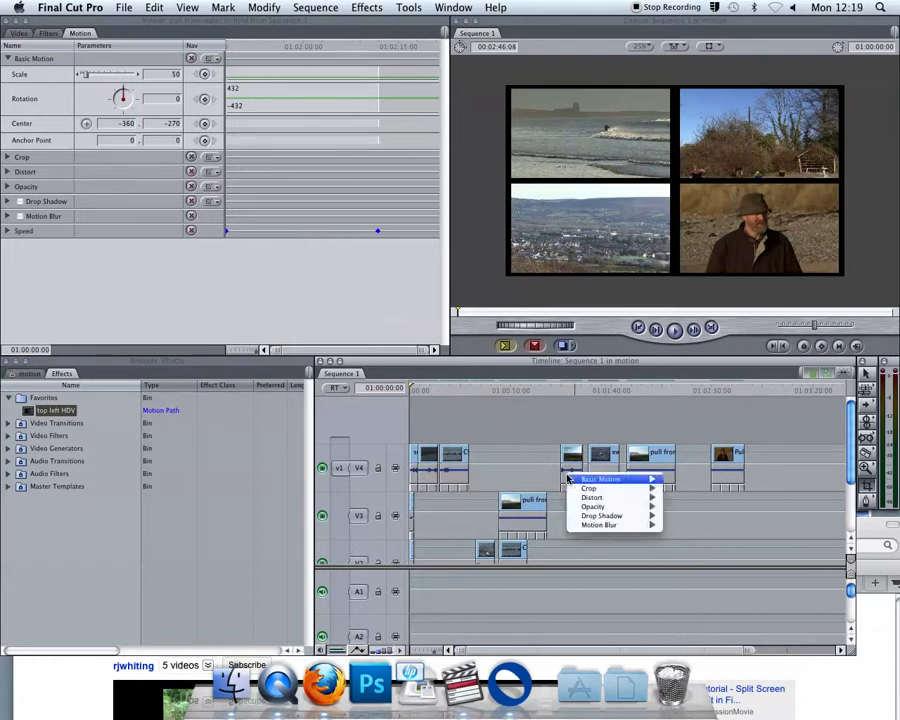
mouse_move(600, 480)
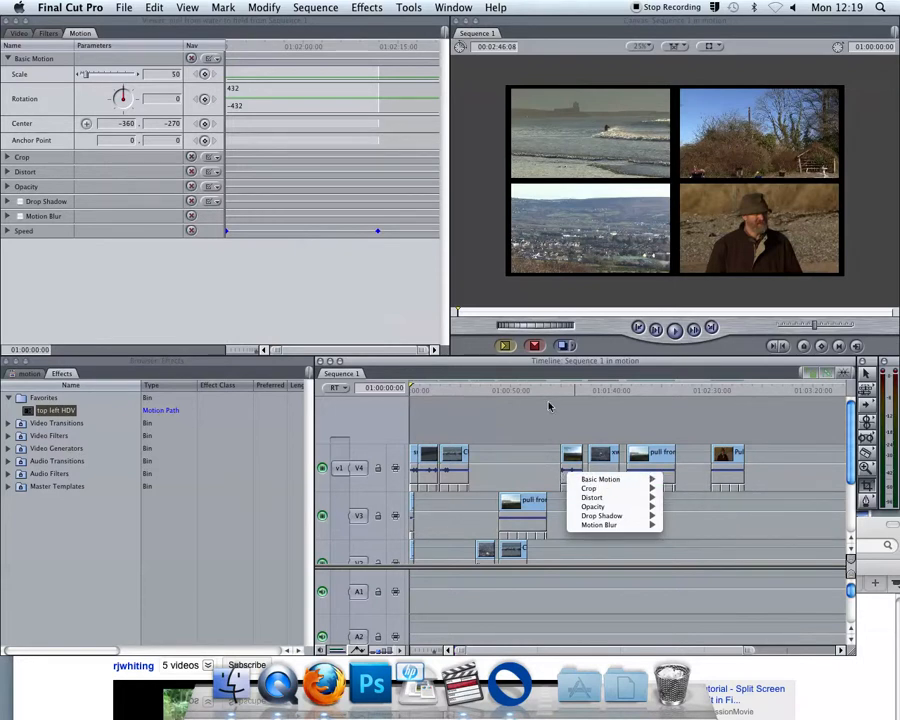
click(448, 392)
click(569, 391)
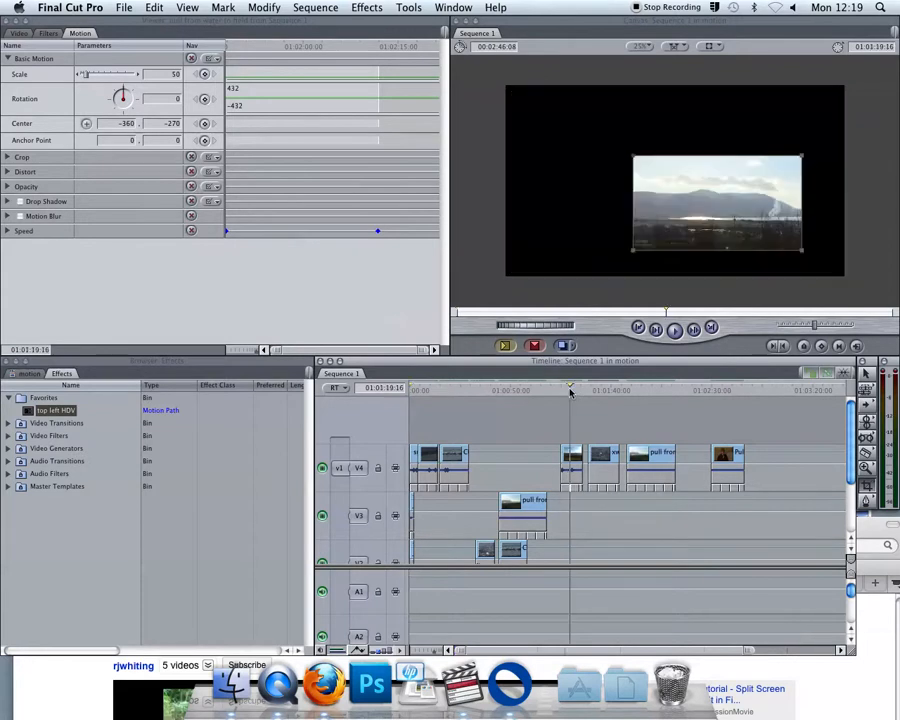
click(570, 458)
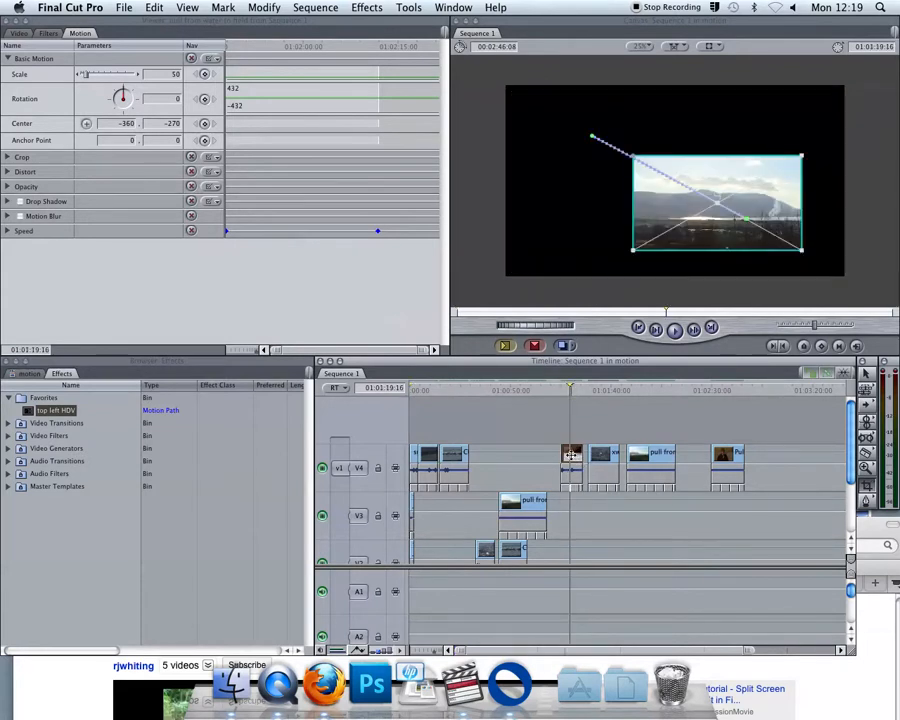
right_click(570, 458)
click(560, 483)
right_click(568, 481)
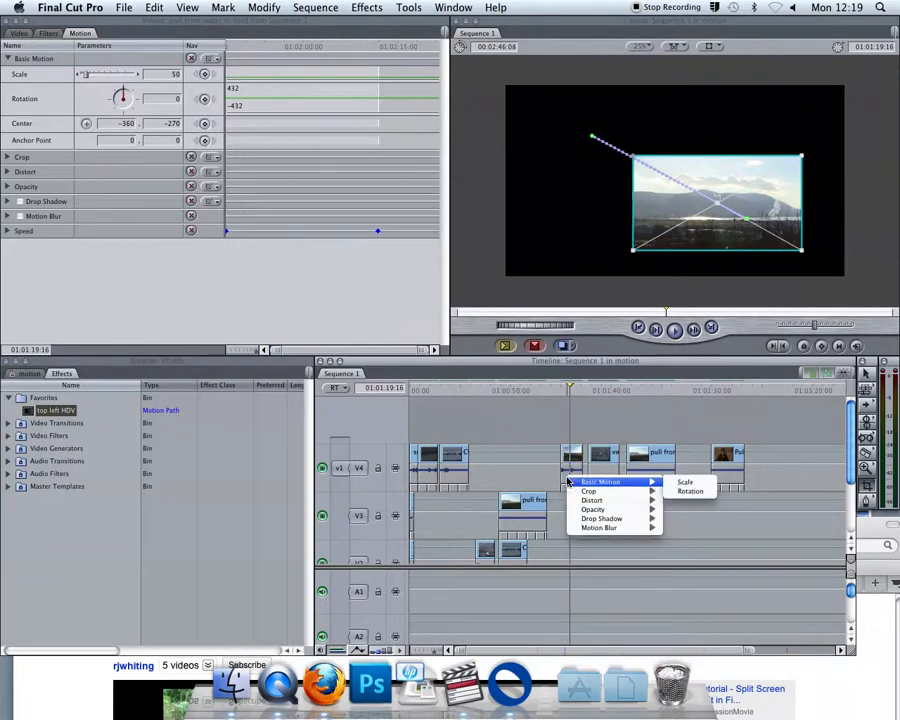
click(685, 482)
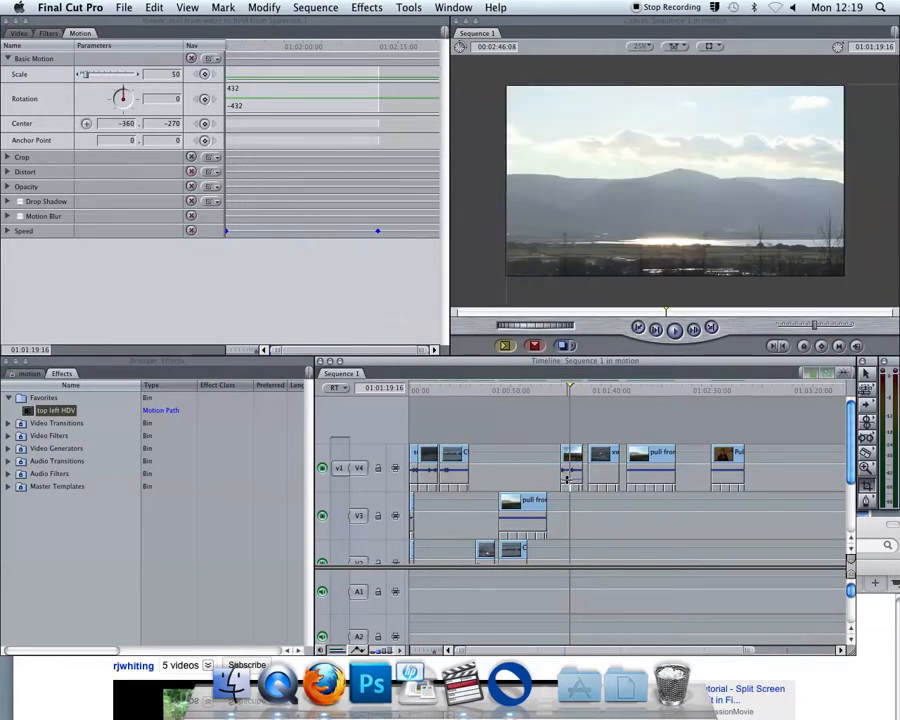
Step: Examine the enlarged V4 landscape clip's movement by scrubbing, stepping through its frames and playing it
click(563, 388)
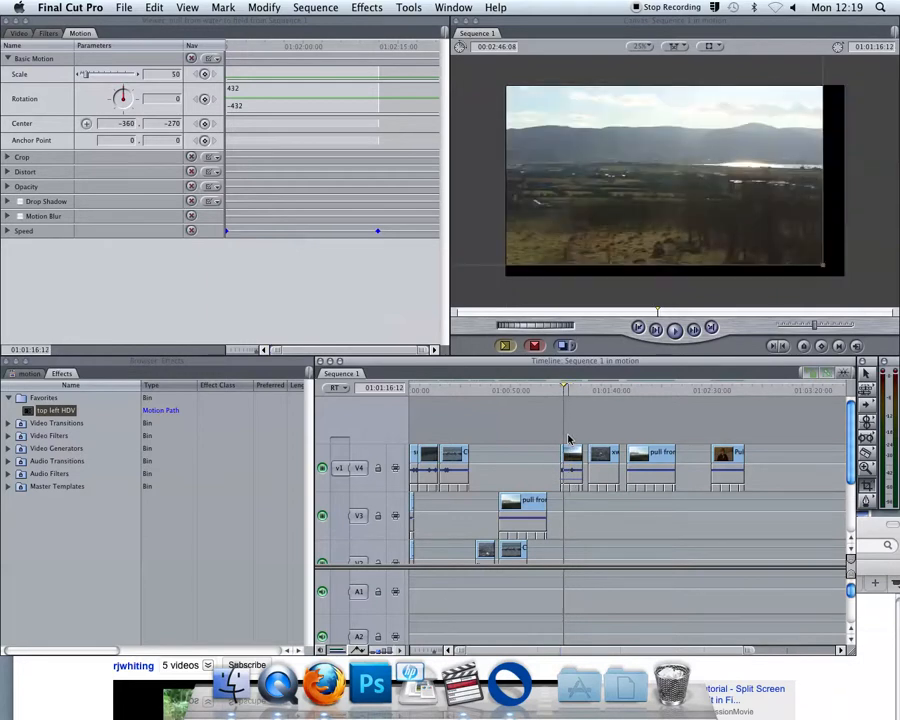
right_click(566, 481)
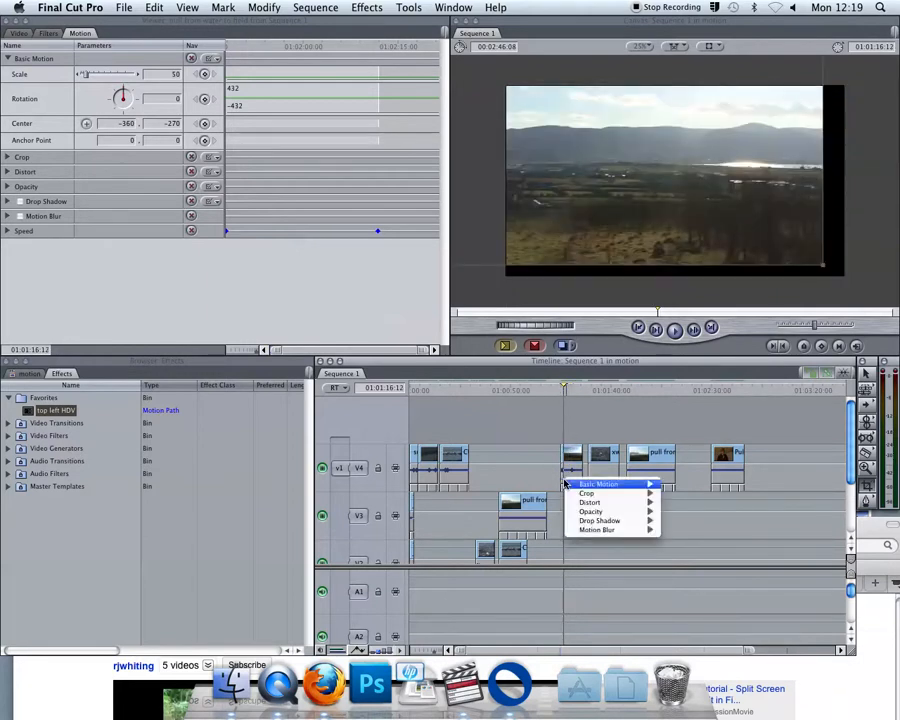
click(566, 474)
click(568, 388)
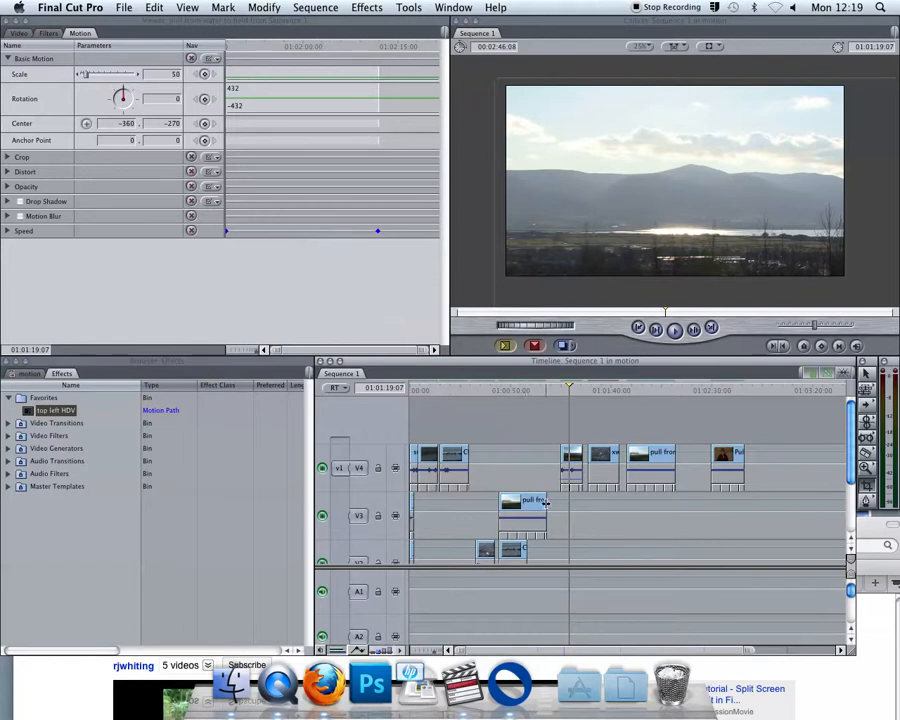
key(Right)
key(Right)
key(Right)
key(Right)
key(Right)
key(Right)
key(Right)
key(Right)
key(Right)
key(Right)
key(Left)
key(Left)
key(Left)
key(Left)
key(Left)
key(Left)
key(Left)
key(Left)
key(Left)
key(Left)
key(Left)
key(Left)
key(Left)
key(Left)
key(Left)
key(Left)
key(Left)
key(Left)
key(Left)
key(space)
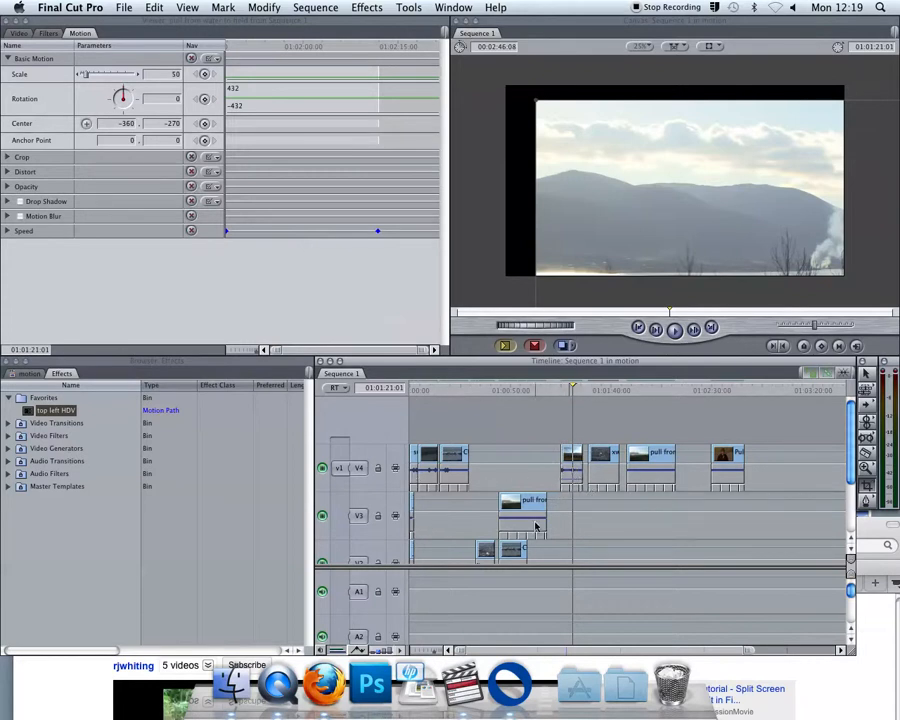
Step: Duplicate the V4 pull from water to field clip and place the copy after the man walking clip on V4
click(759, 395)
scroll(691, 526, right, 2)
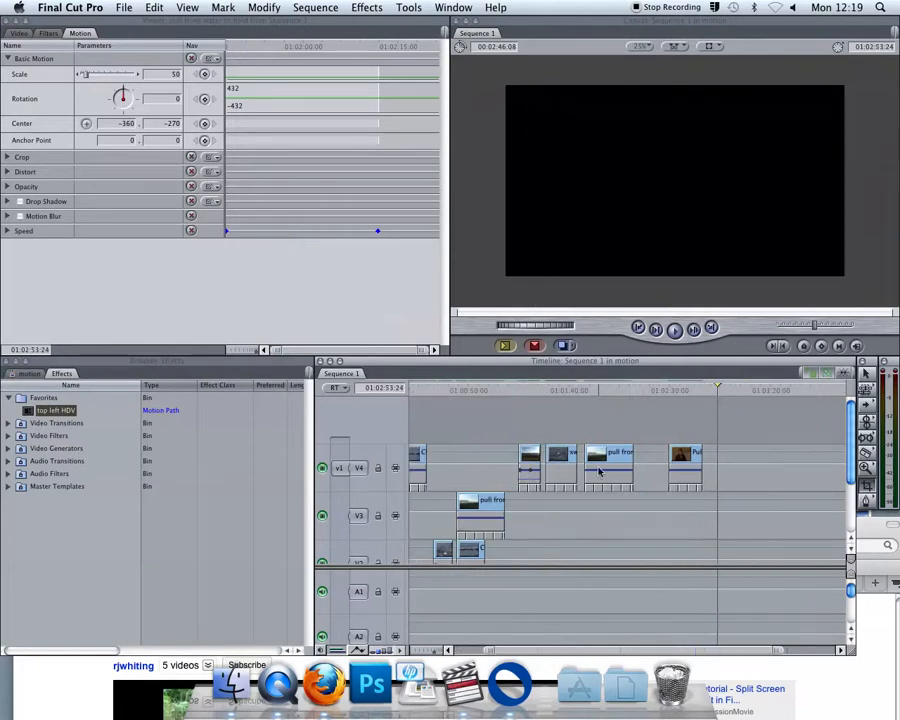
click(595, 455)
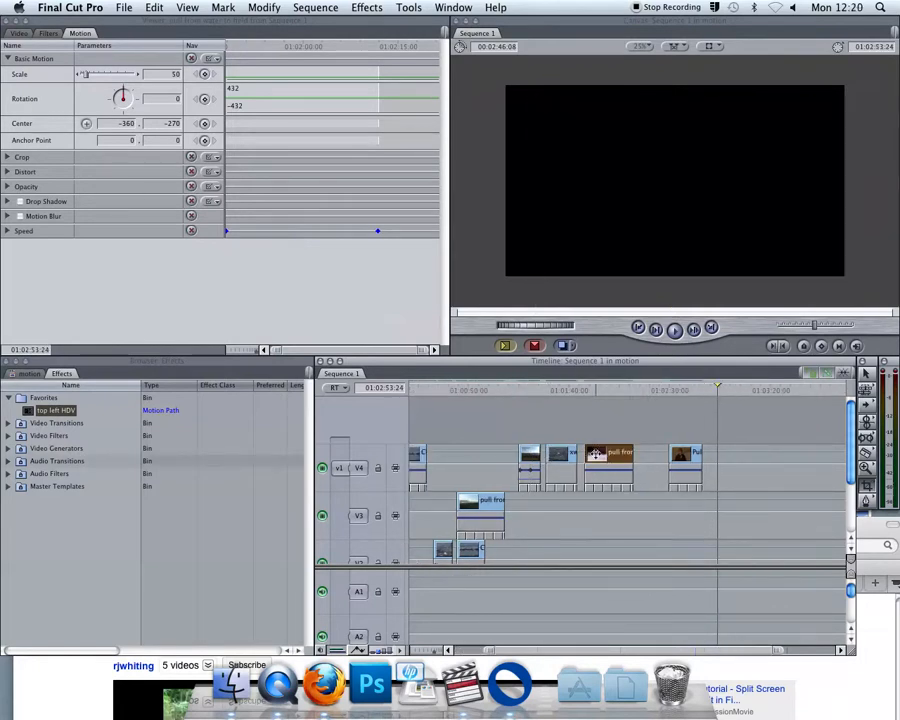
drag(595, 455, 732, 455)
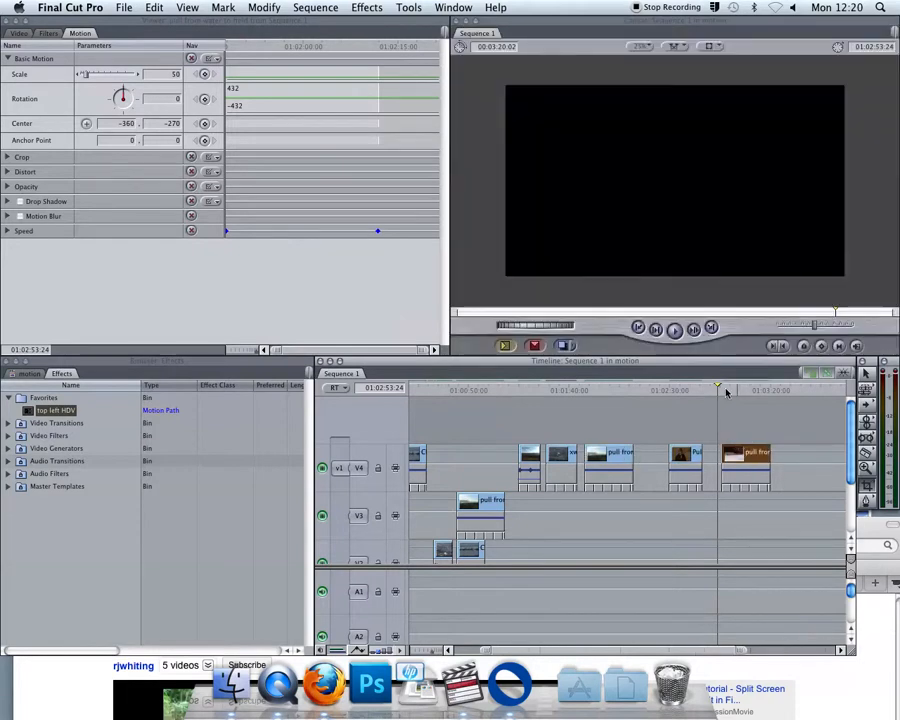
Step: Add a motion keyframe to the copied pull from water to field clip at 01:02:58:12
click(726, 390)
drag(726, 391, 725, 405)
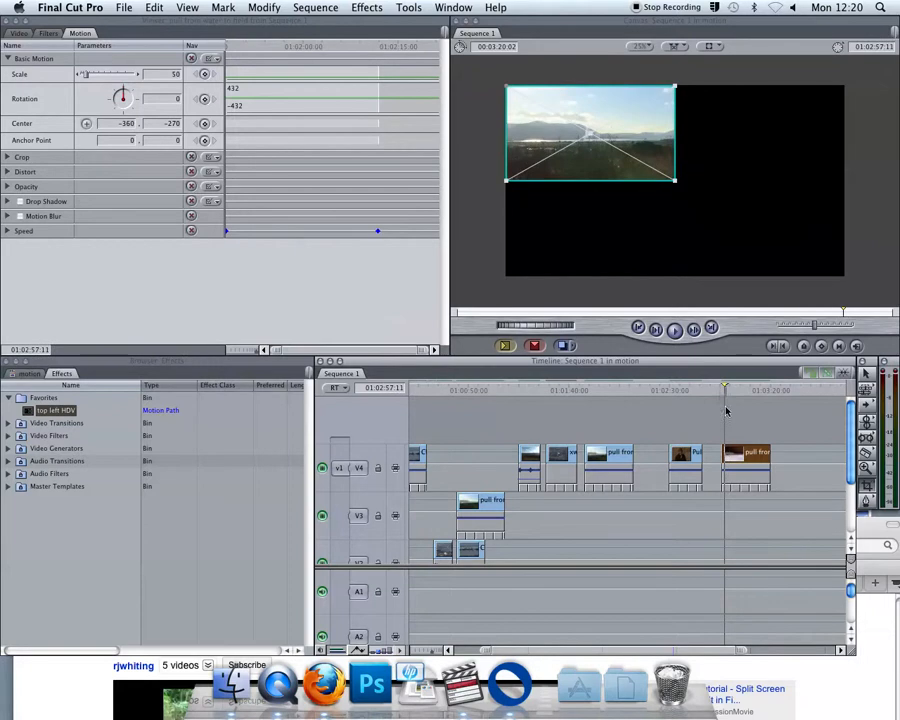
click(730, 390)
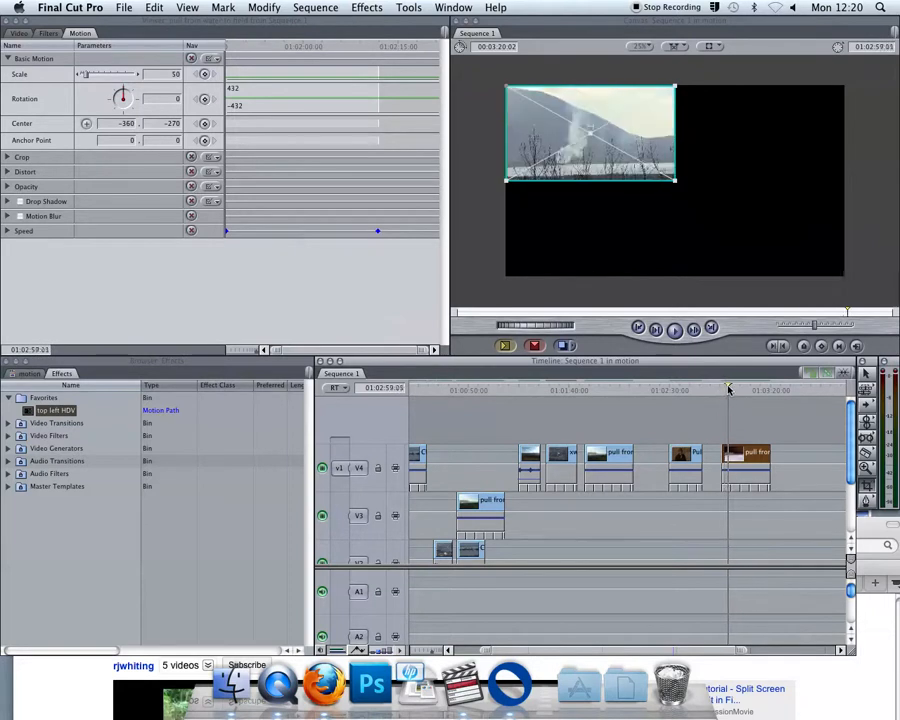
click(727, 390)
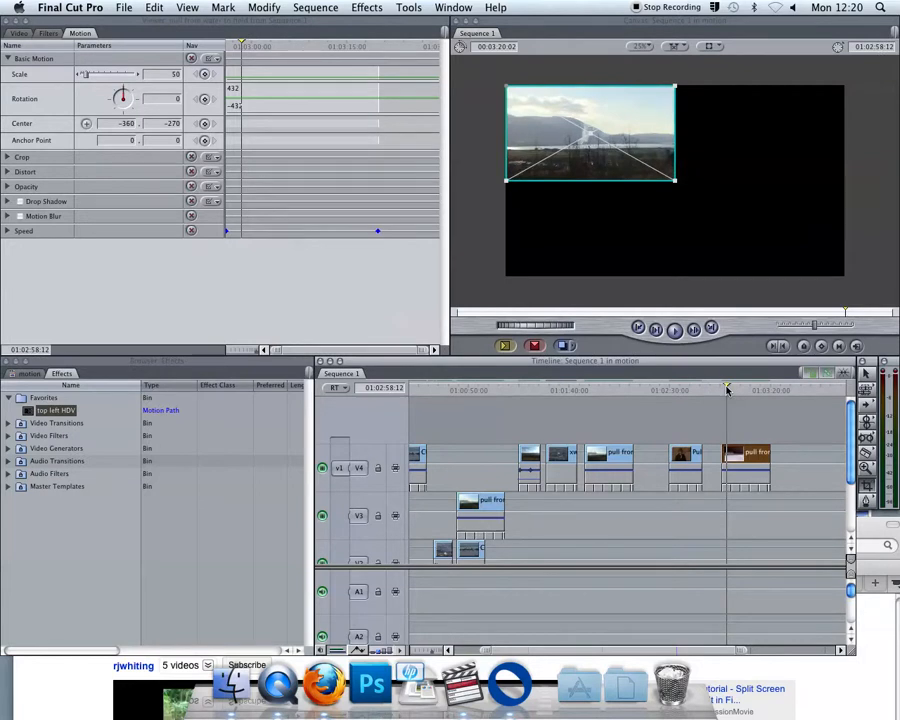
key(ctrl+k)
Step: At 01:03:02:04, reposition the copied clip's image in the Canvas to a Center of about 174, -136, keyframing the move
drag(257, 48, 264, 46)
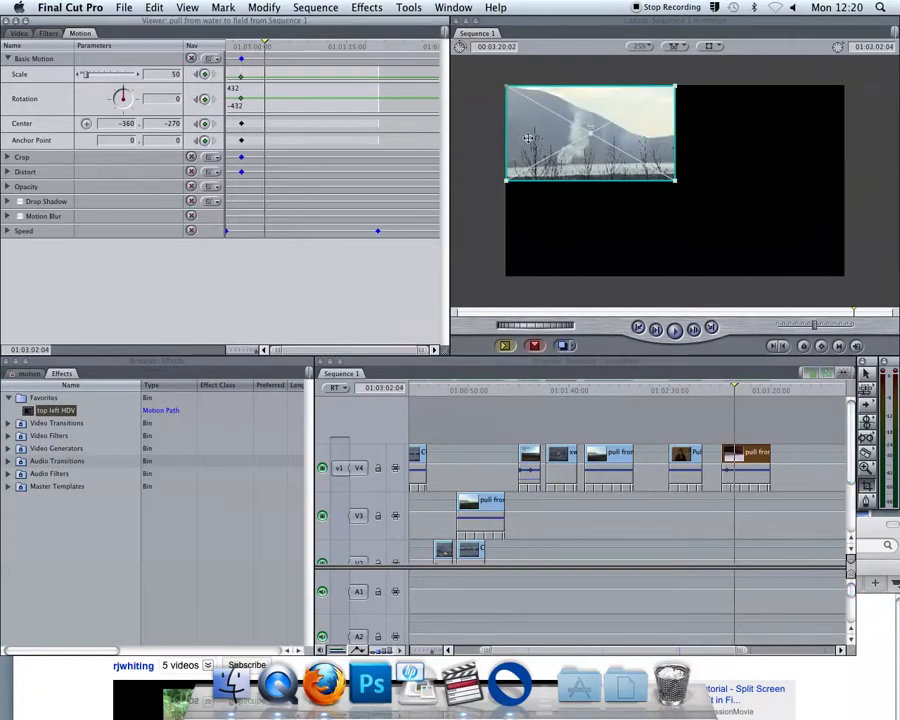
drag(524, 138, 534, 146)
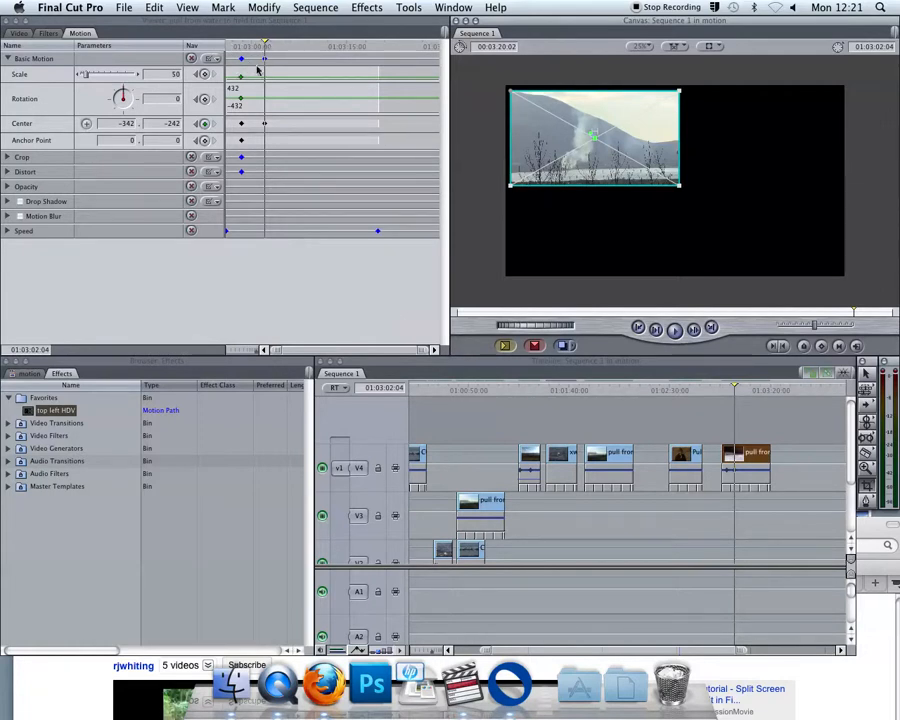
drag(554, 151, 669, 226)
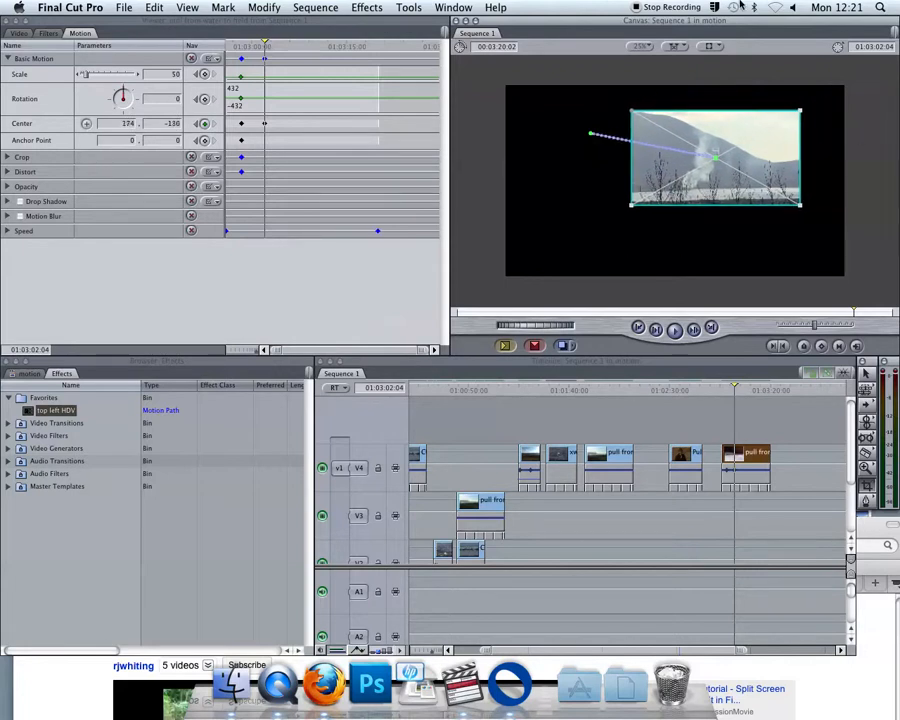